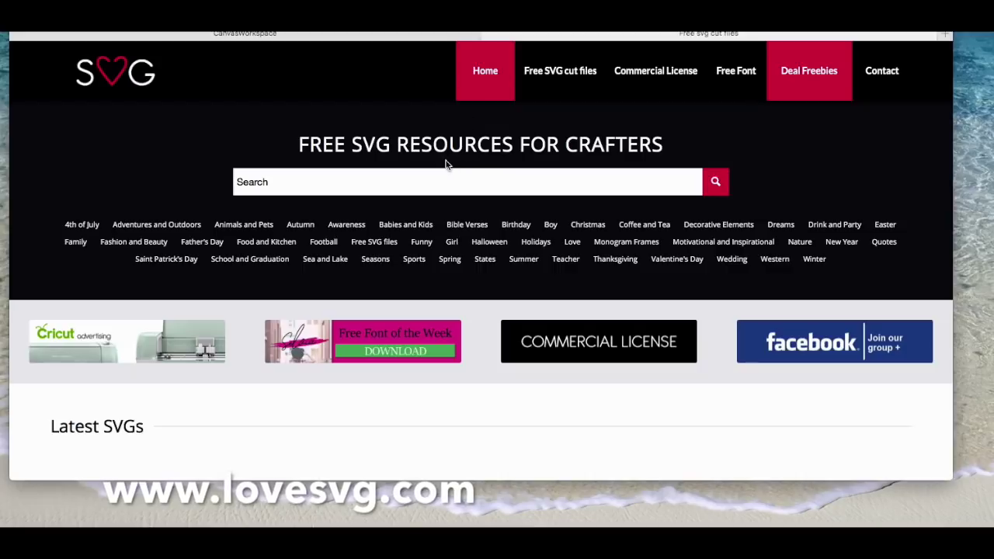
# Step: Search LoveSVG's free SVG cut files for 'easter' and scroll to the Easter 2018 design
pyautogui.click(550, 74)
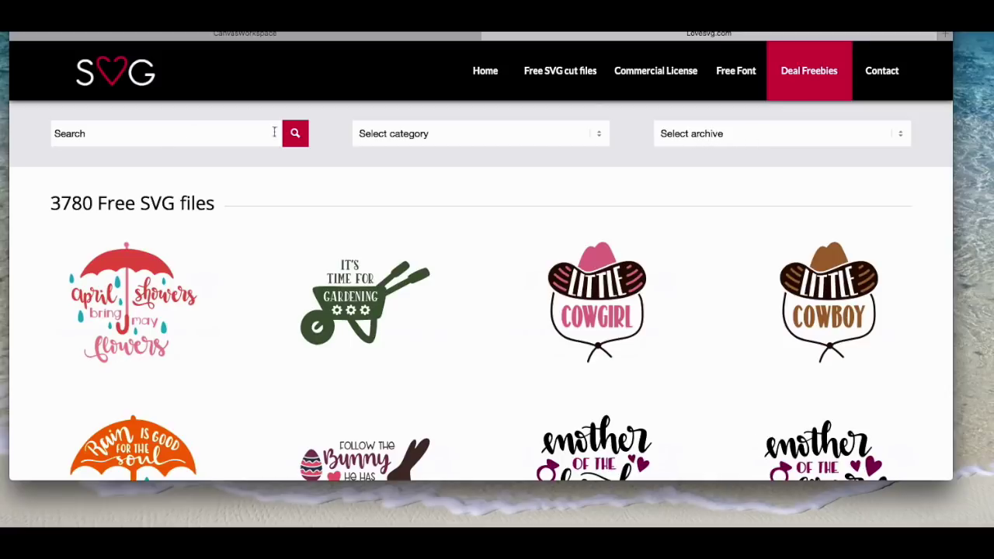
pyautogui.click(191, 135)
pyautogui.write('easter')
pyautogui.press('Return')
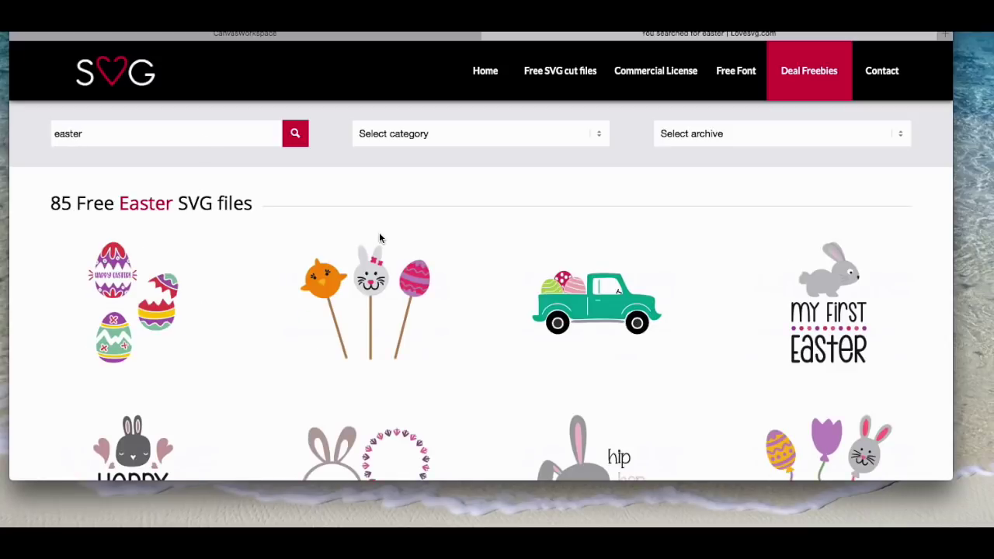
pyautogui.scroll(-10, 380, 236)
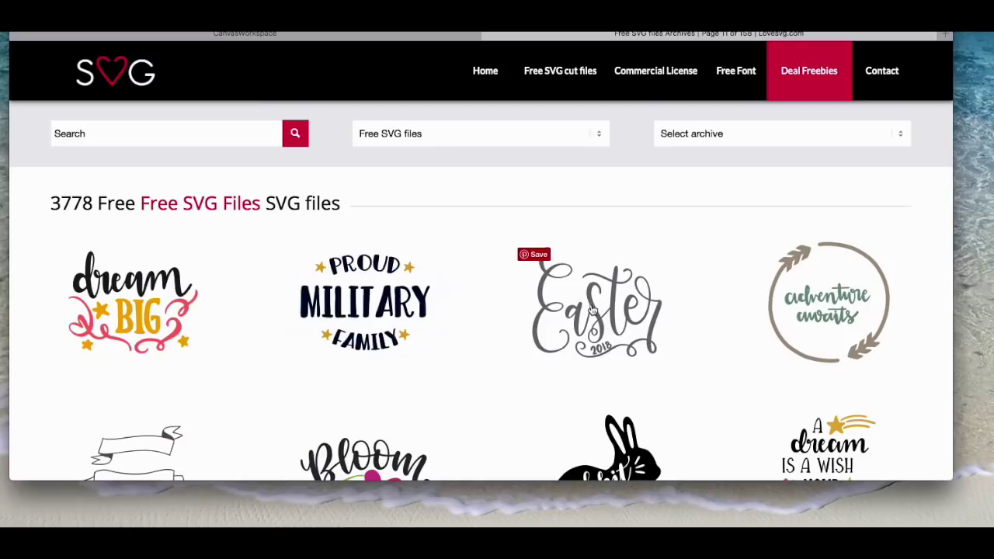
# Step: Open the Easter 2018 design page and scroll down to its free .zip download
pyautogui.click(593, 309)
pyautogui.scroll(-5, 583, 225)
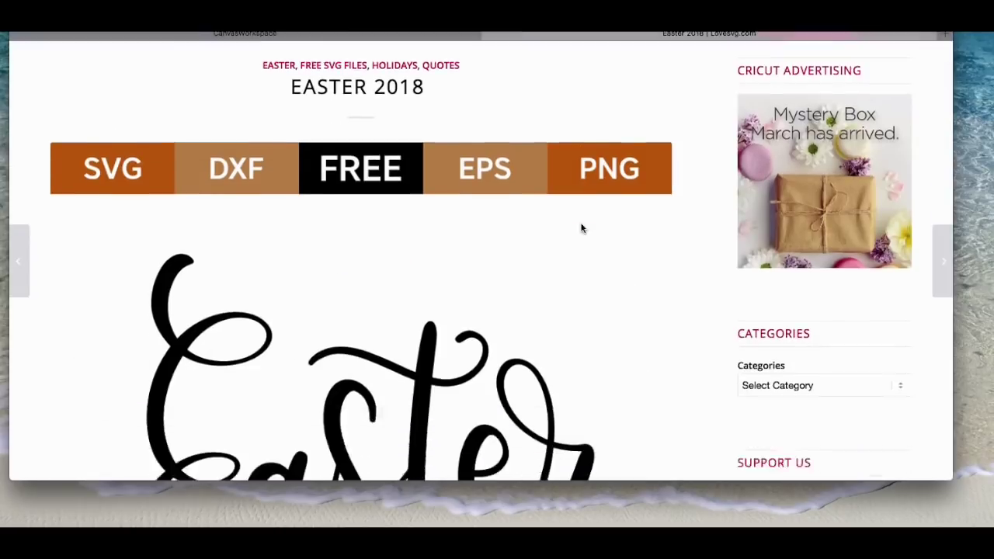
pyautogui.scroll(-3, 582, 228)
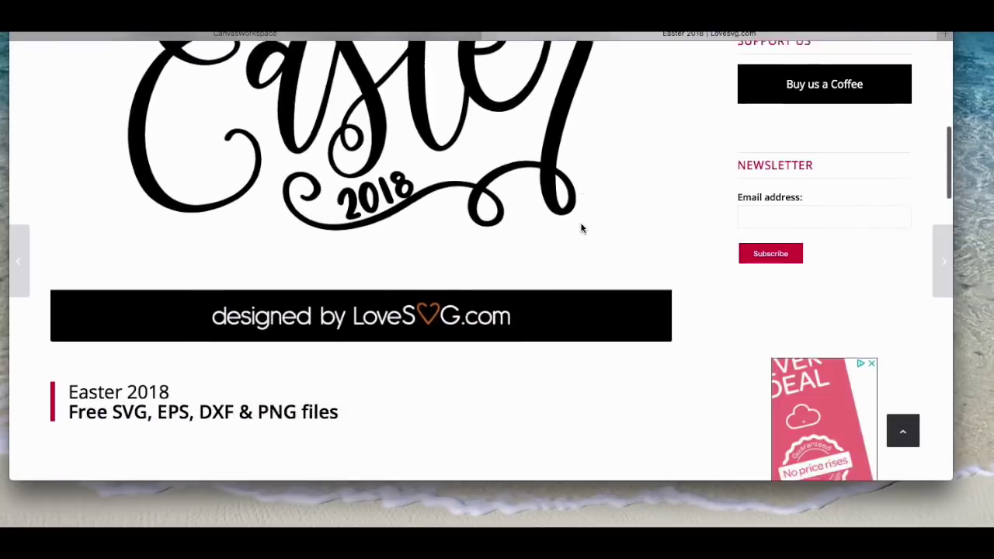
pyautogui.scroll(5, 582, 229)
pyautogui.scroll(2, 582, 228)
pyautogui.scroll(-5, 502, 221)
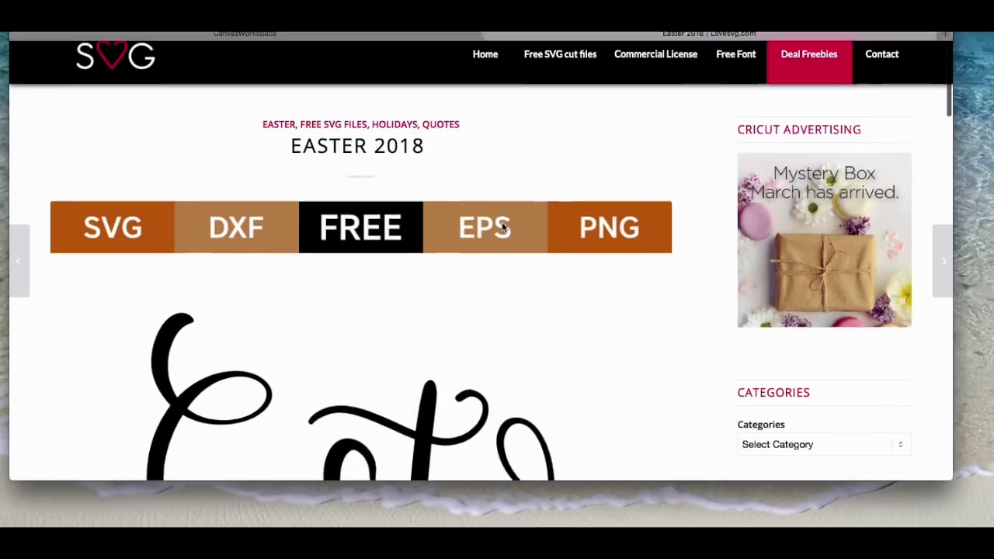
pyautogui.scroll(-5, 502, 226)
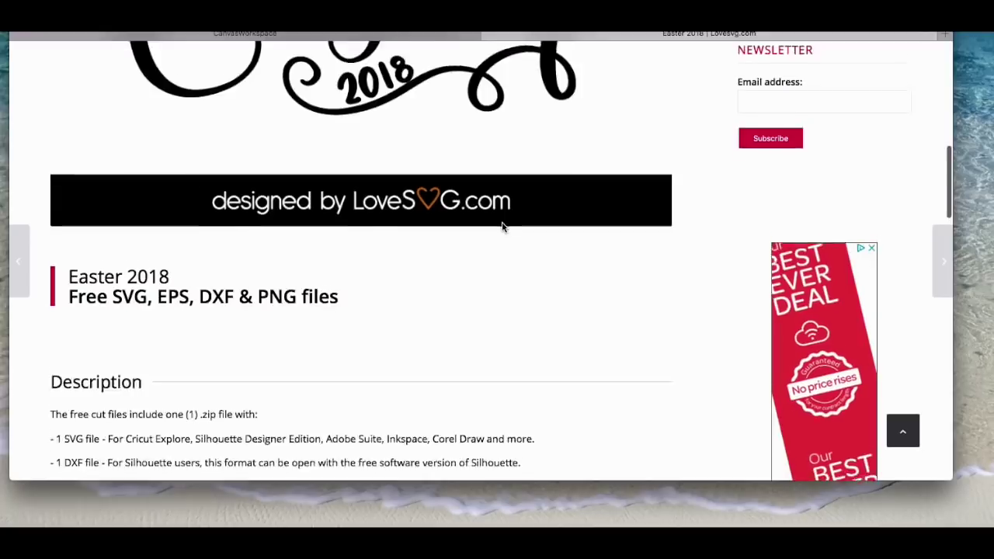
pyautogui.scroll(-5, 502, 226)
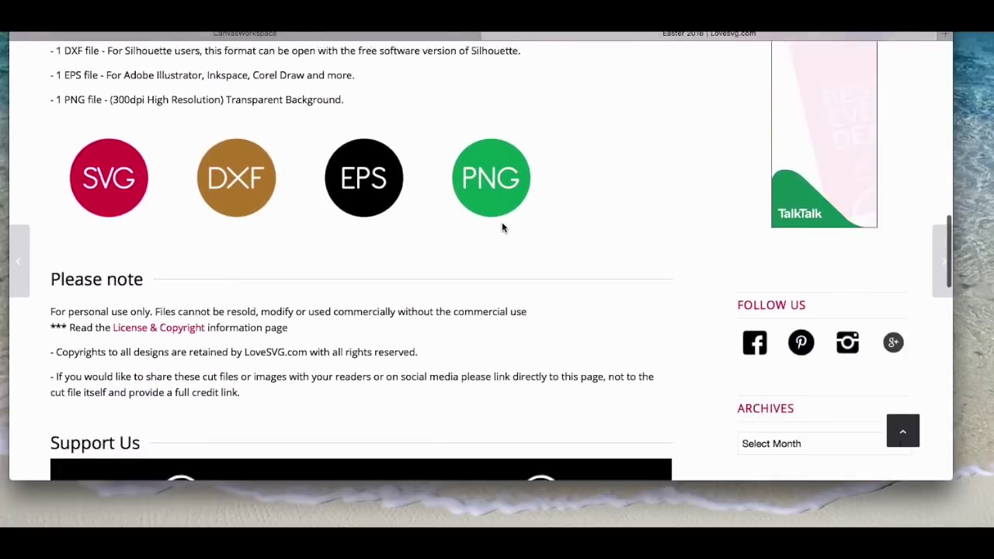
pyautogui.scroll(-5, 501, 223)
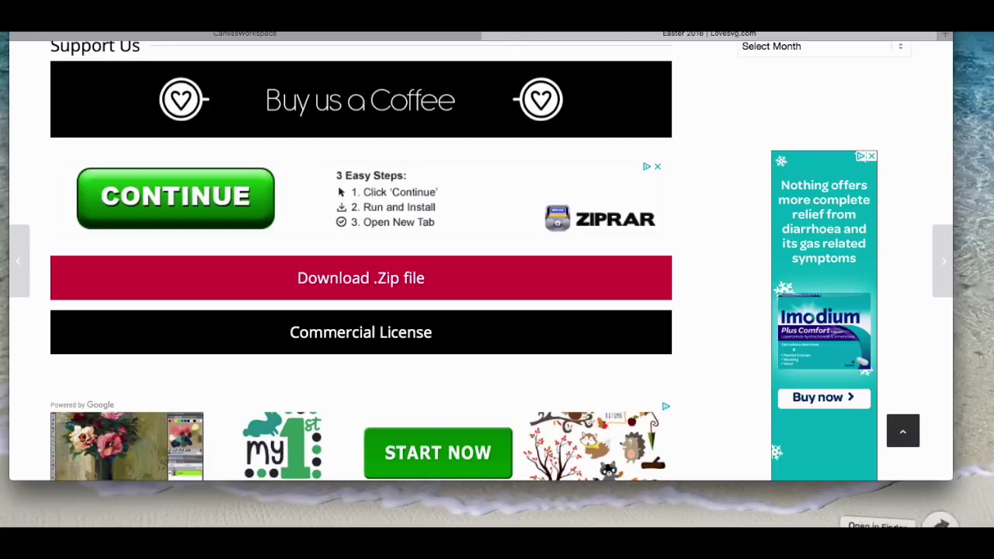
pyautogui.click(968, 455)
pyautogui.click(976, 474)
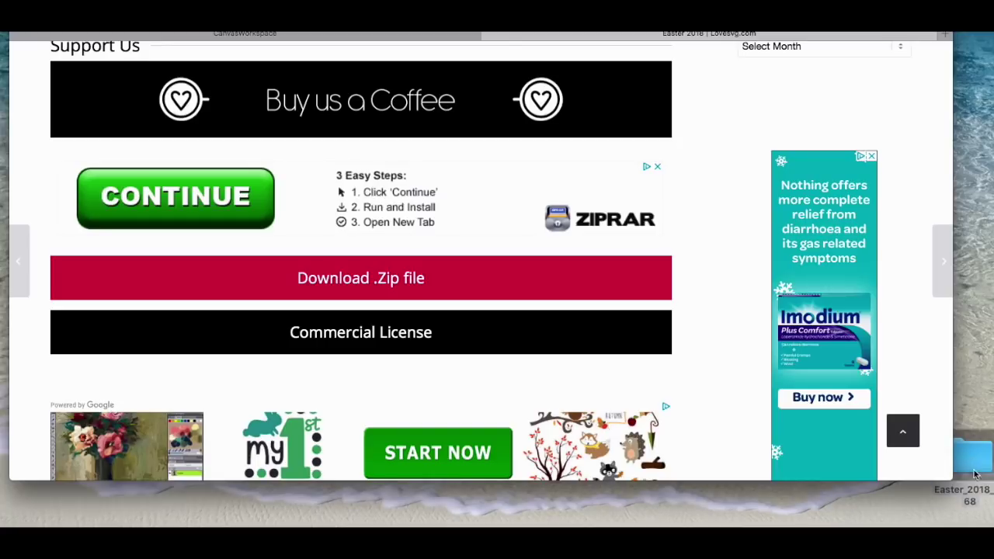
pyautogui.moveTo(969, 457); pyautogui.dragTo(914, 139)
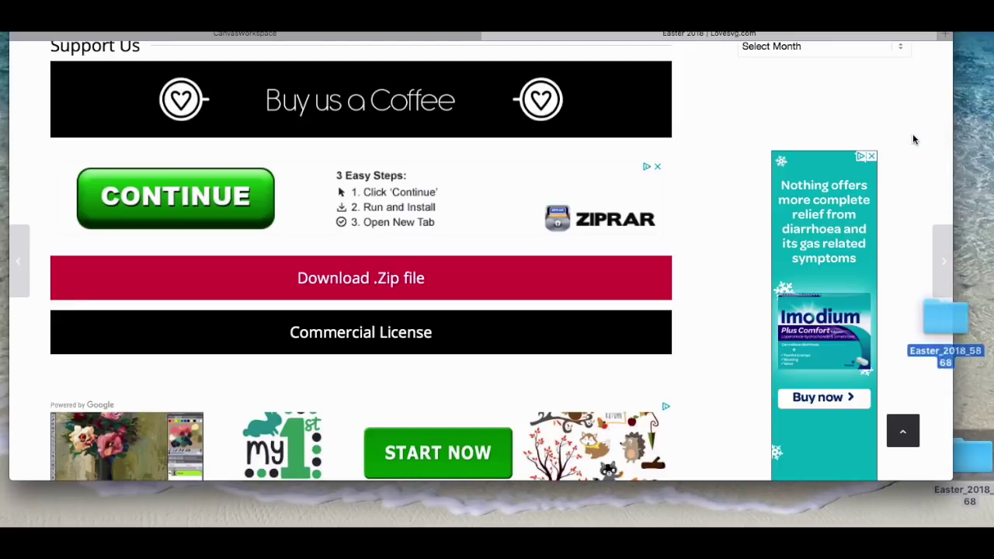
pyautogui.click(967, 465)
pyautogui.doubleClick(966, 471)
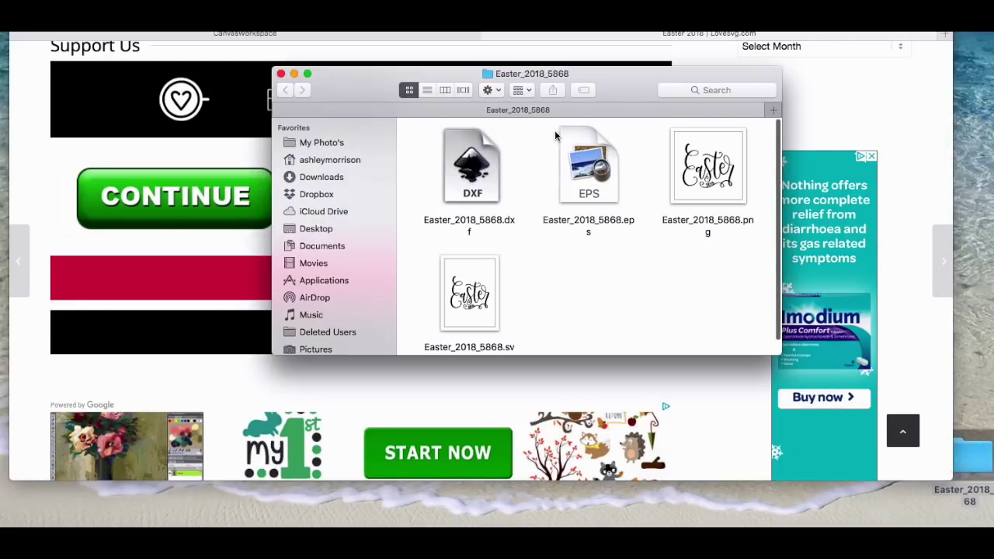
pyautogui.moveTo(781, 355); pyautogui.dragTo(925, 469)
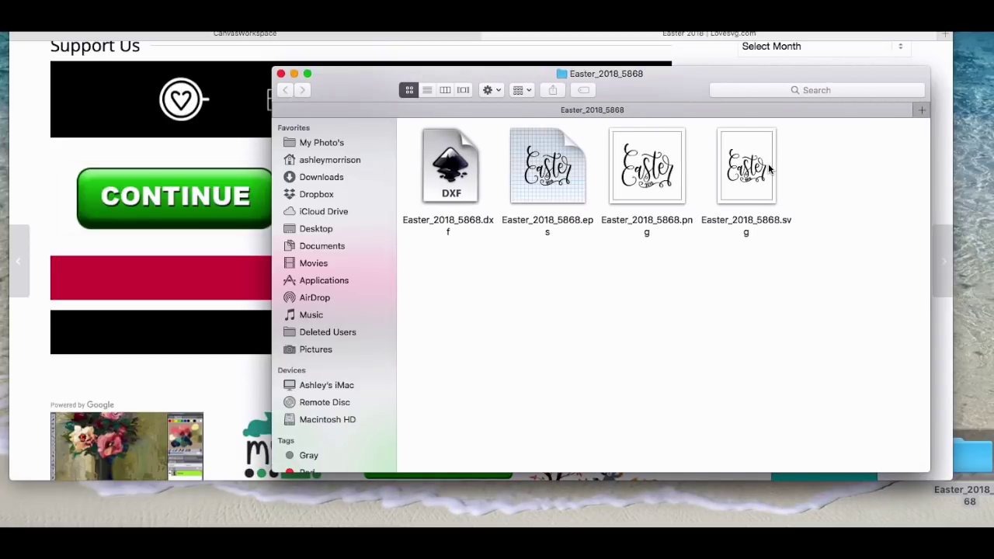
pyautogui.click(281, 73)
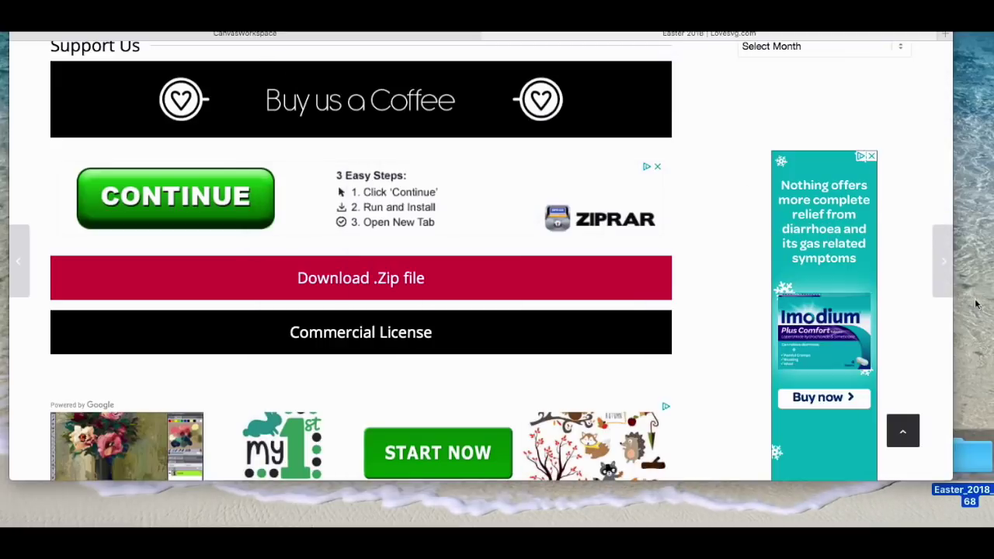
# Step: Start a new blank project in ScanNCut CanvasWorkspace
pyautogui.click(319, 37)
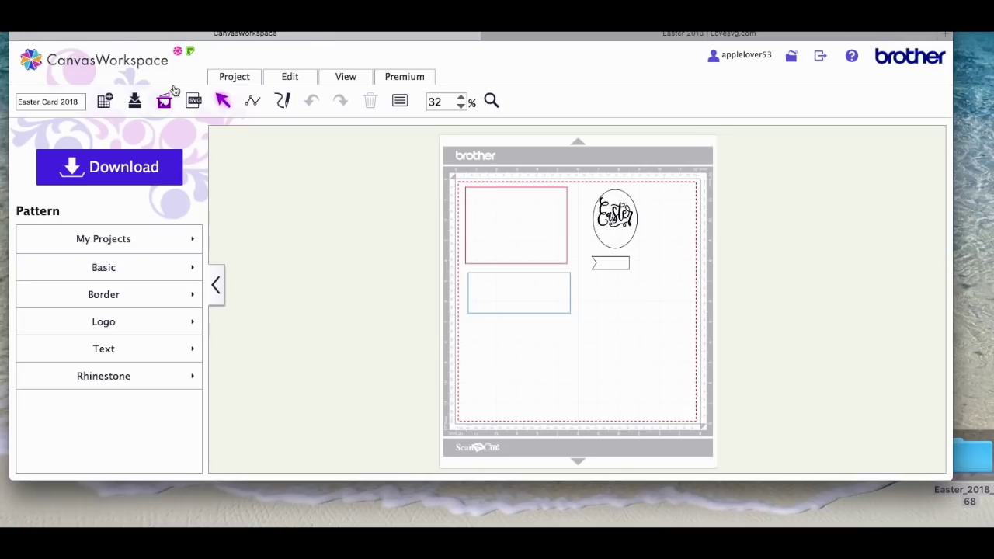
pyautogui.click(75, 64)
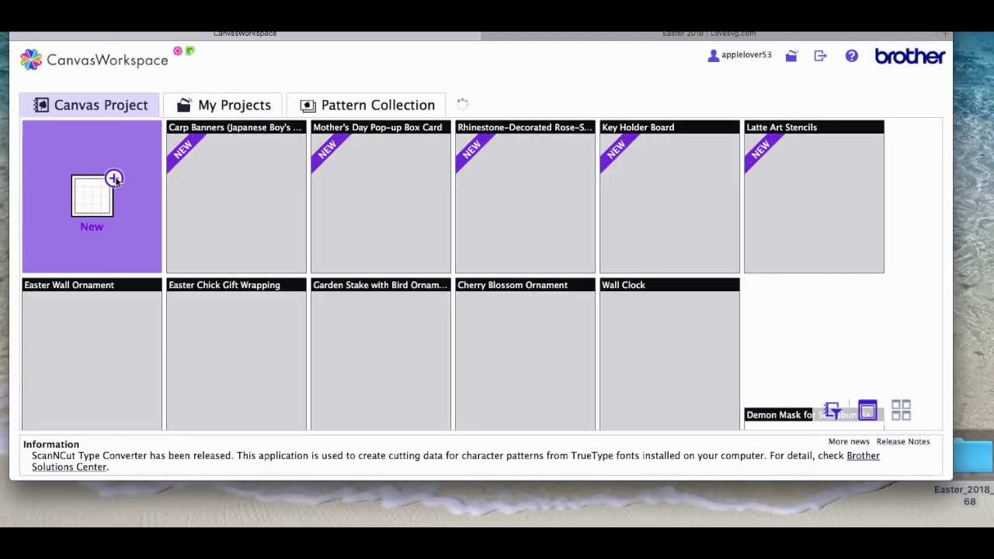
pyautogui.click(115, 180)
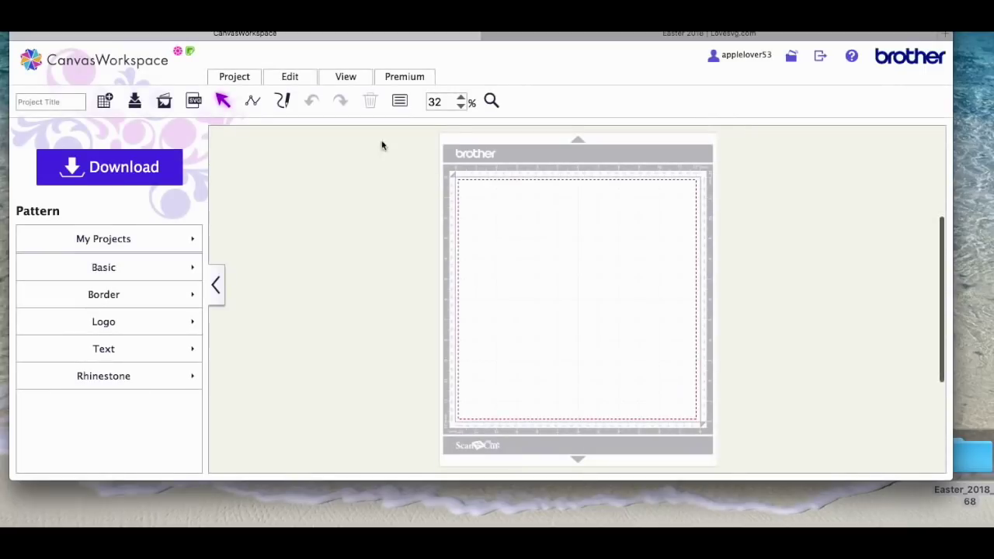
# Step: Import Easter_2018_5868.svg from the Desktop's Easter_2018_5868 folder onto the mat
pyautogui.click(194, 103)
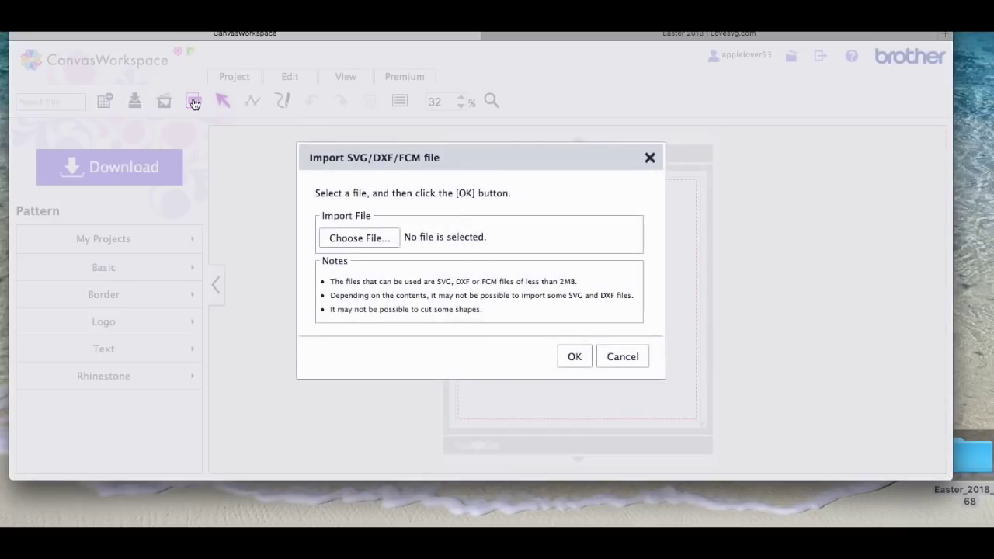
pyautogui.click(360, 238)
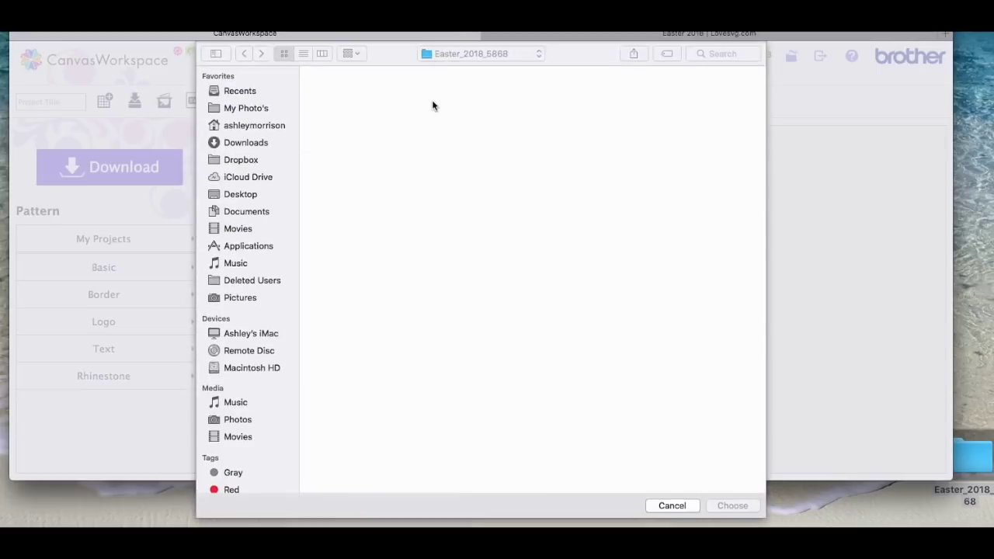
pyautogui.click(242, 197)
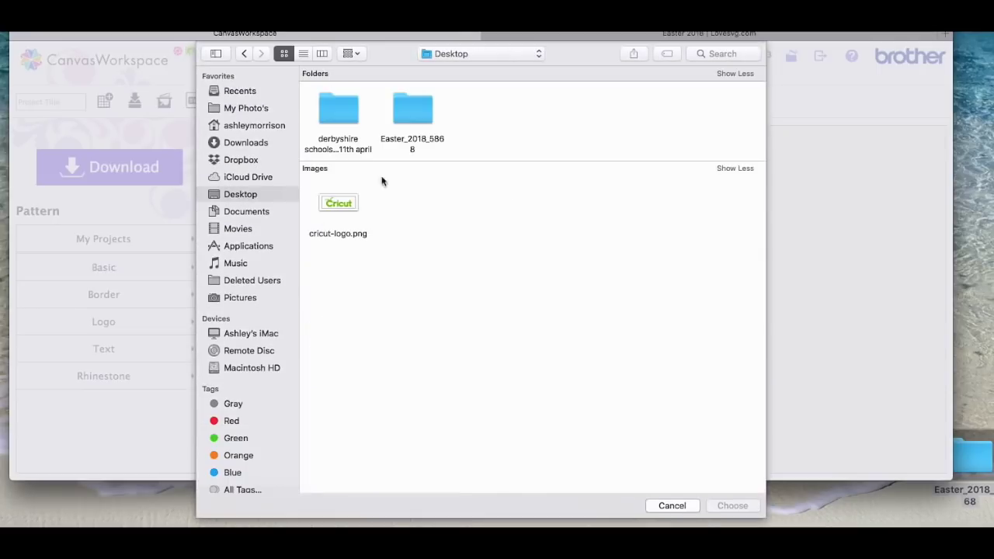
pyautogui.doubleClick(417, 114)
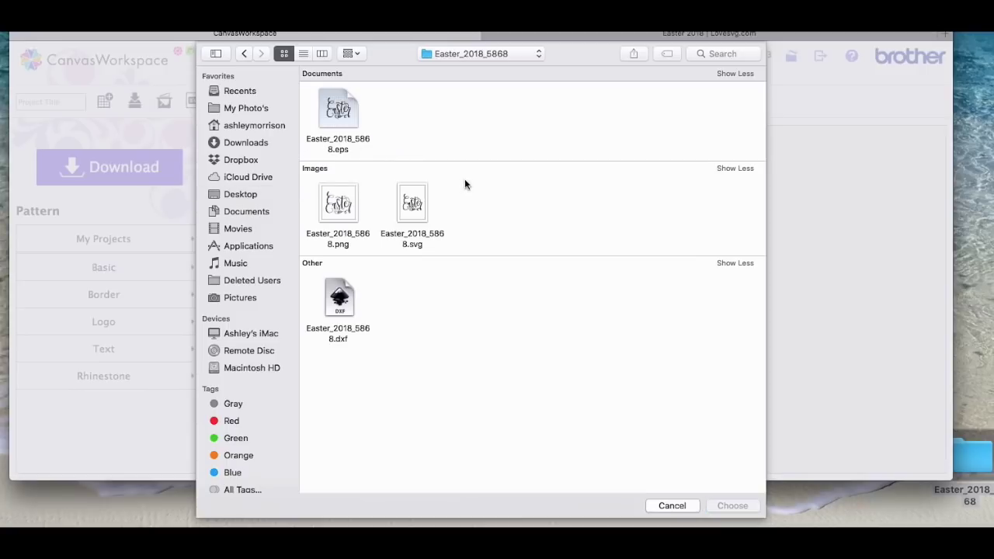
pyautogui.click(419, 242)
pyautogui.click(734, 505)
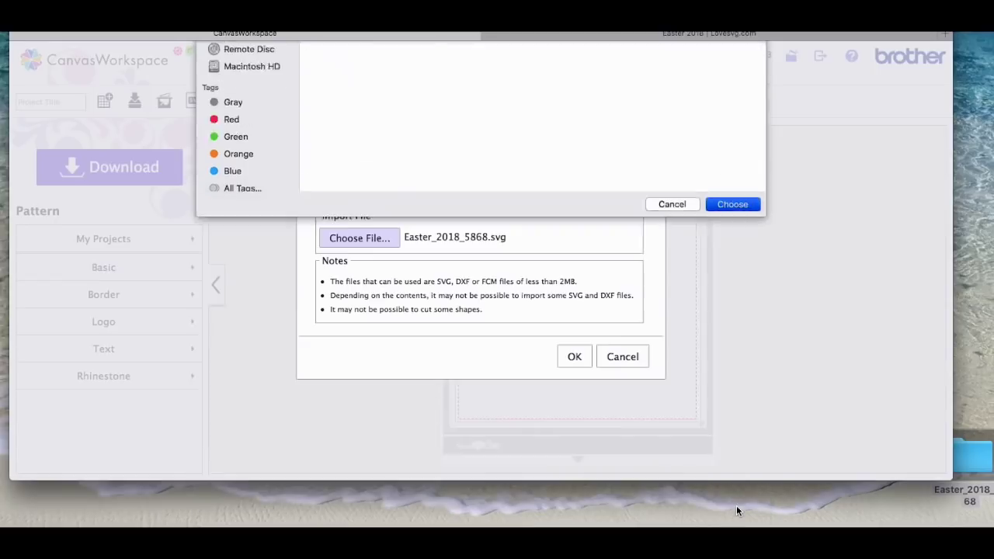
pyautogui.click(574, 356)
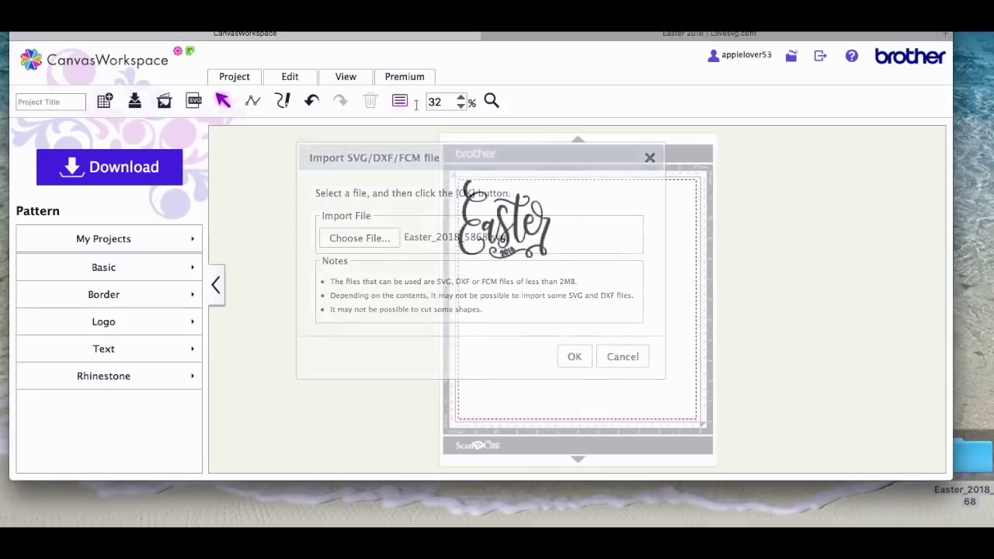
# Step: Zoom in and delete the 8, 1, 0 and 2 numerals, leaving just 'Easter' with its swirl
pyautogui.click(491, 101)
pyautogui.moveTo(448, 175); pyautogui.dragTo(582, 291)
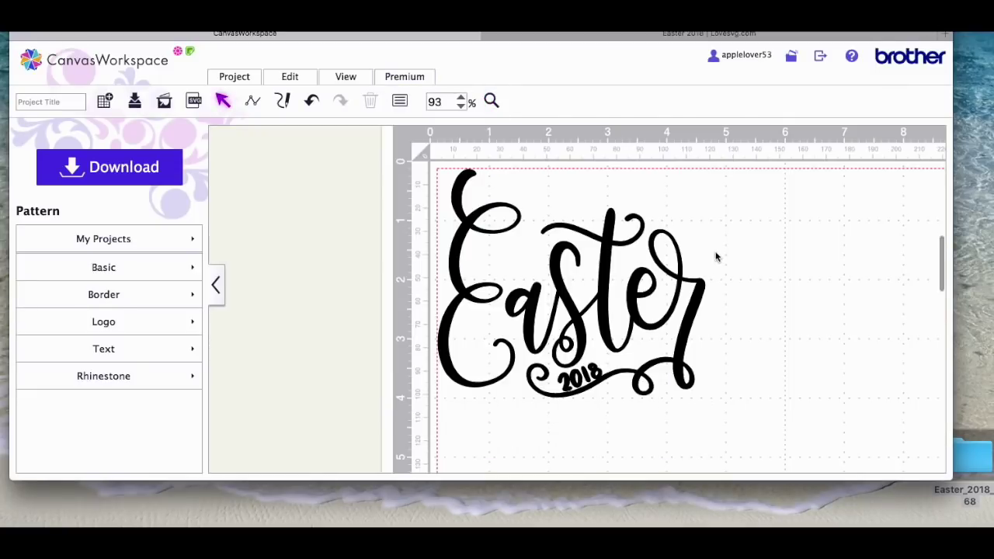
pyautogui.click(595, 368)
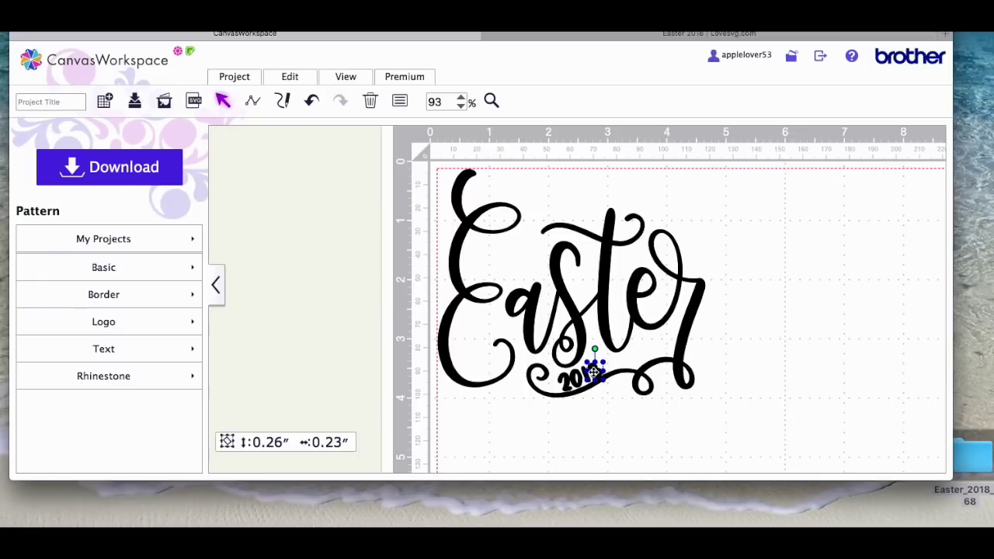
pyautogui.press('Delete')
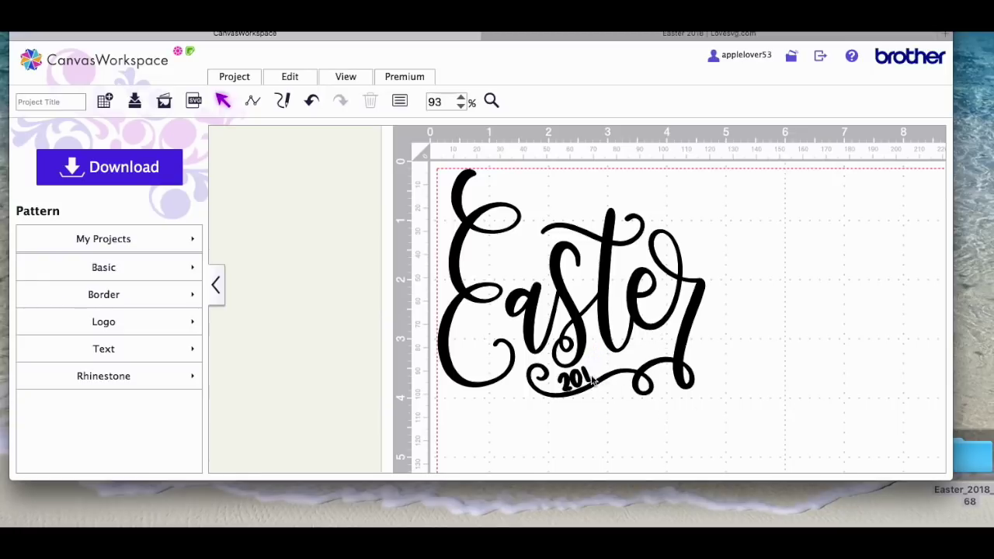
pyautogui.click(583, 377)
pyautogui.press('Delete')
pyautogui.click(575, 379)
pyautogui.press('Delete')
pyautogui.click(566, 381)
pyautogui.press('Delete')
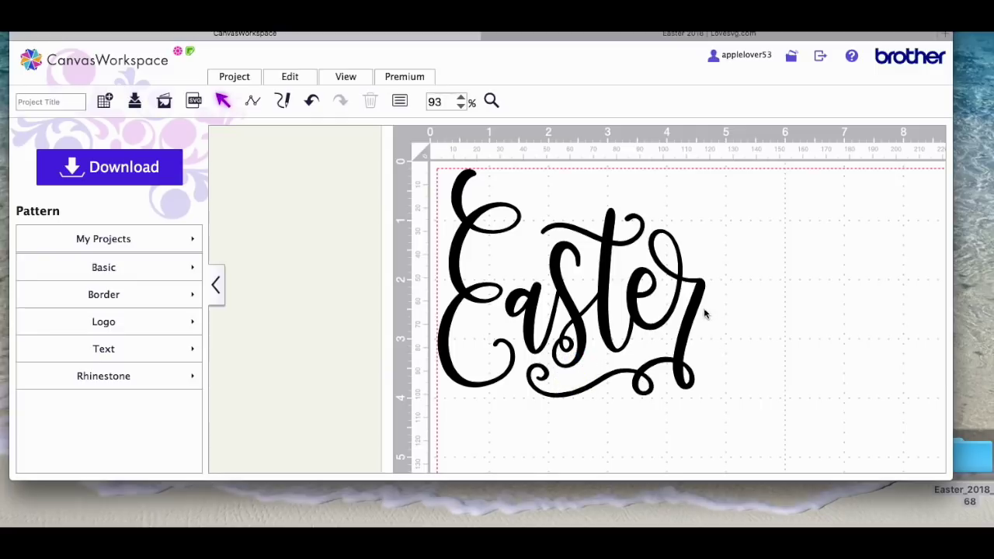
pyautogui.click(705, 303)
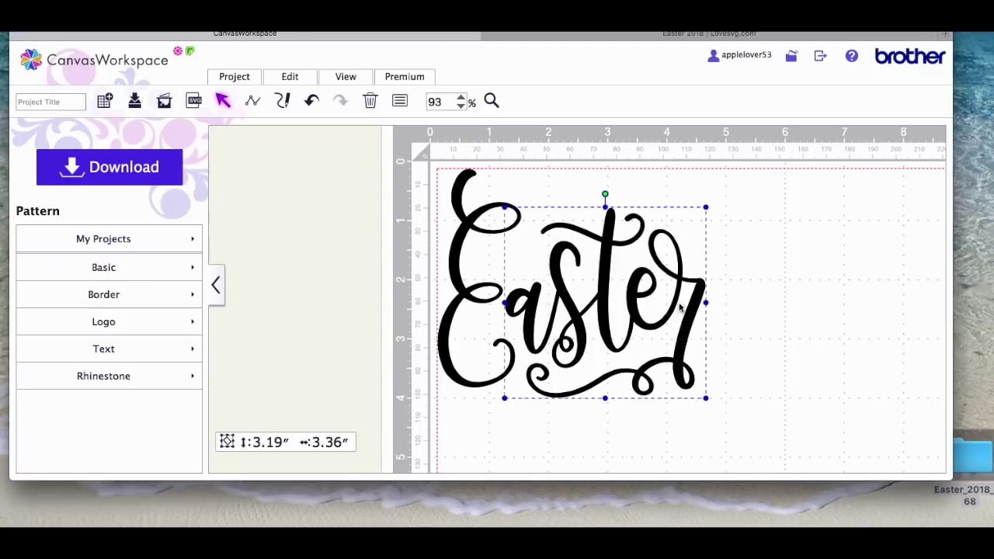
# Step: Group both lettering parts and park the 3.84 × 4.50 in design left of the mat
pyautogui.click(466, 291)
pyautogui.click(406, 251)
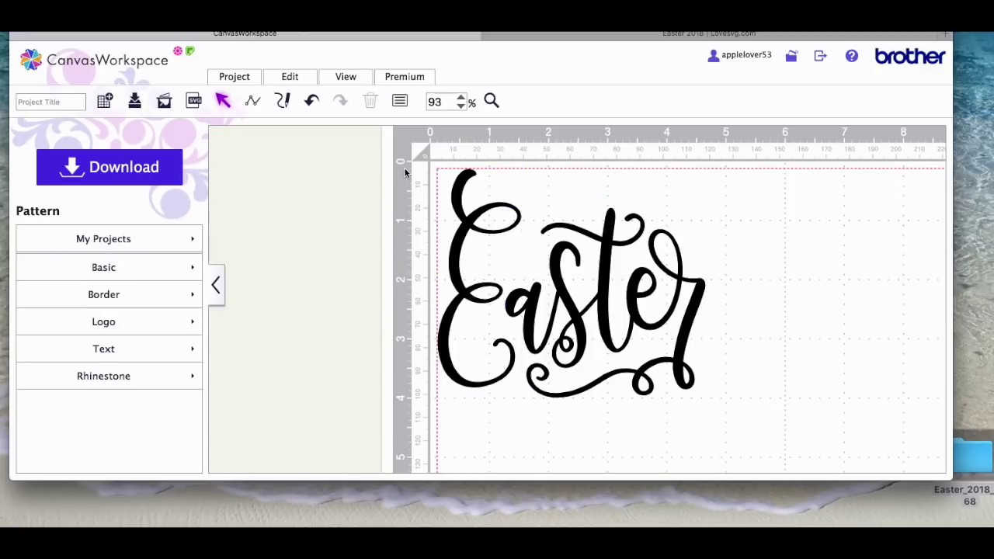
pyautogui.moveTo(401, 161); pyautogui.dragTo(753, 436)
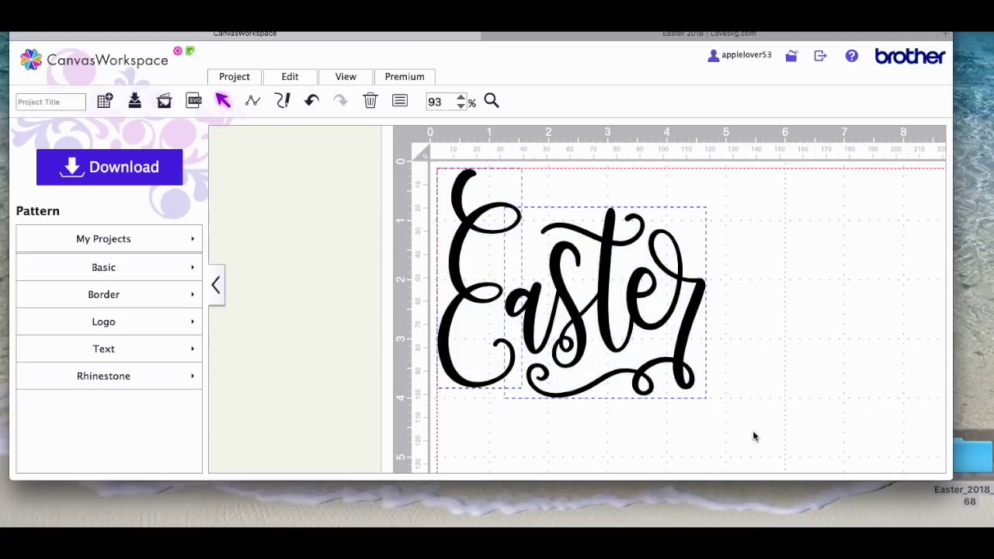
pyautogui.rightClick(604, 243)
pyautogui.click(672, 226)
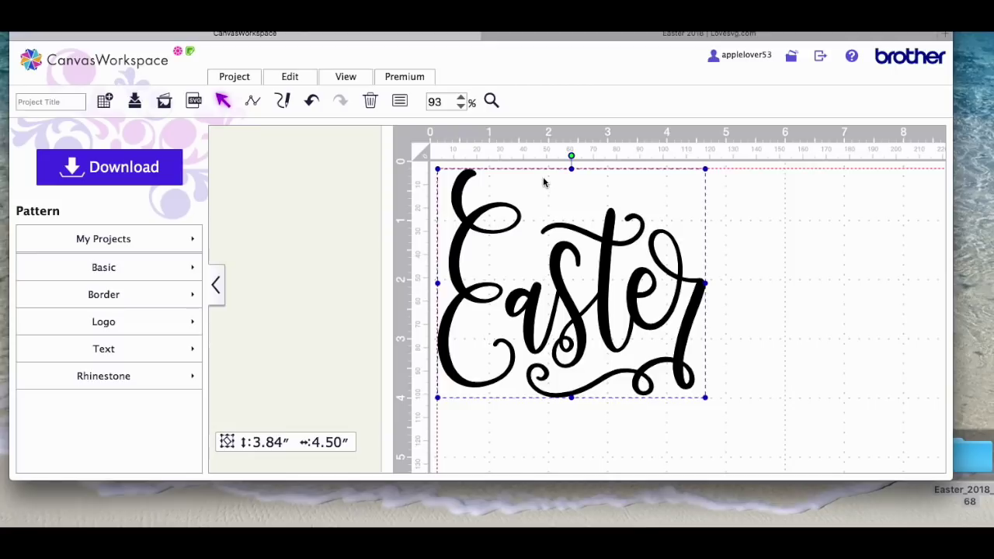
pyautogui.scroll(-5, 510, 200)
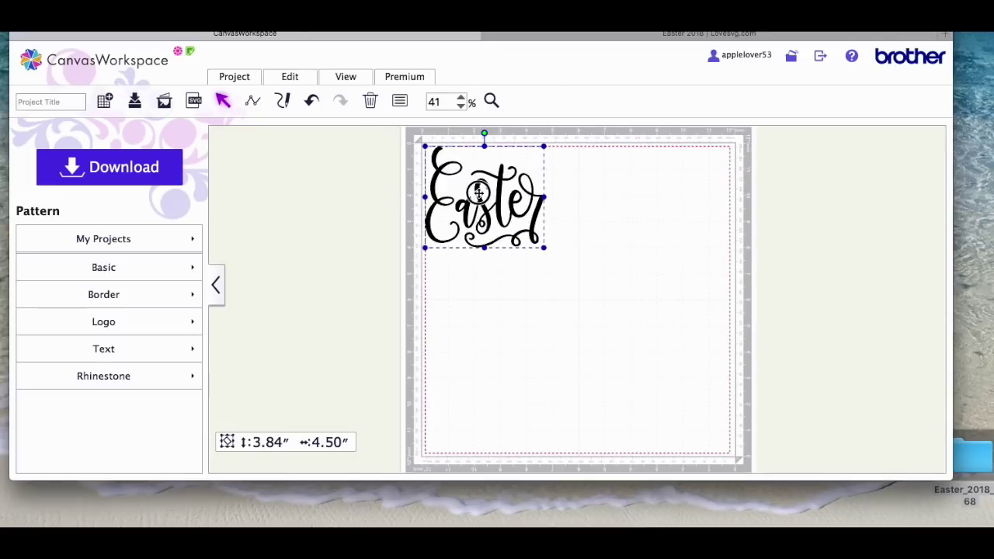
pyautogui.moveTo(479, 192); pyautogui.dragTo(329, 195)
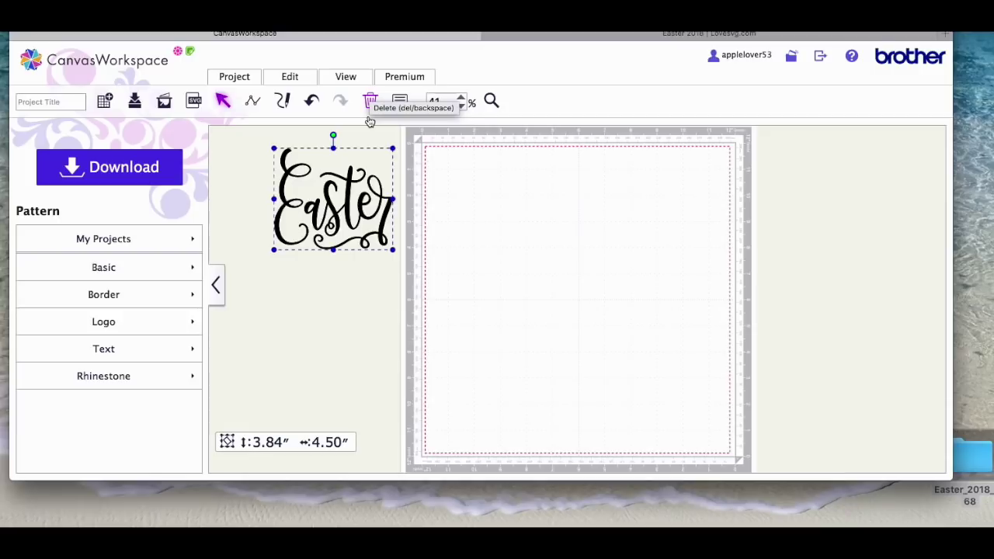
# Step: Add a basic rectangle and size it 3.75 × 5.00 in with aspect ratio unlocked
pyautogui.click(115, 267)
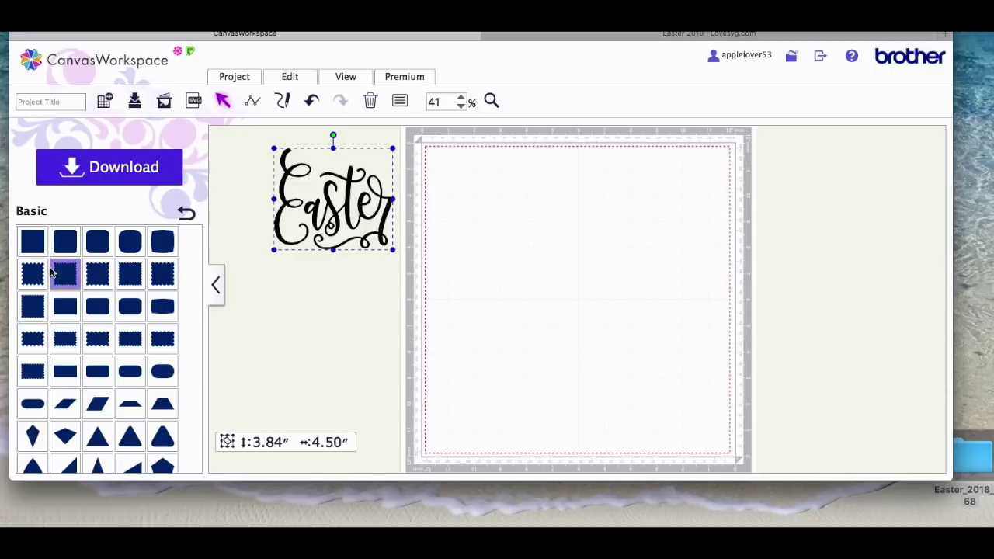
pyautogui.click(66, 309)
pyautogui.moveTo(489, 170); pyautogui.dragTo(558, 205)
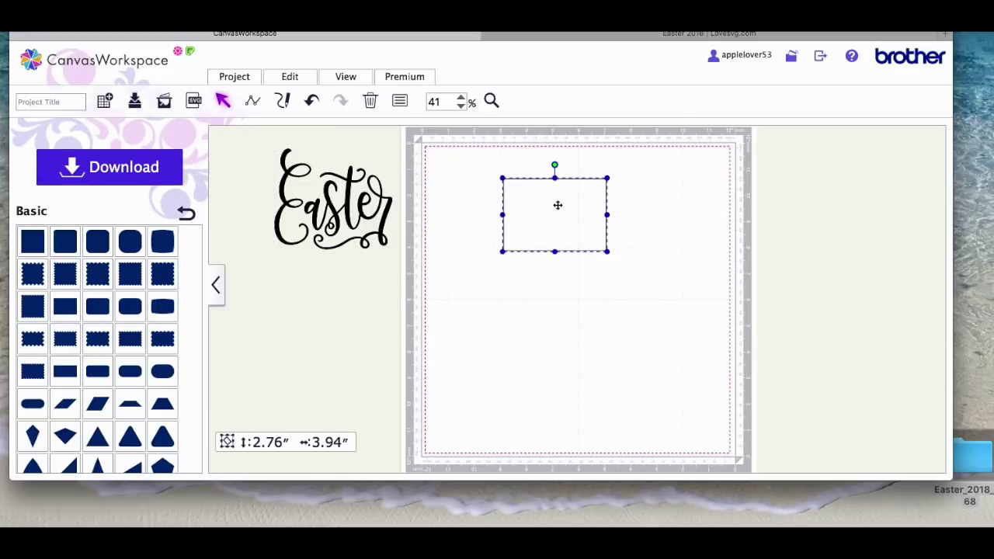
pyautogui.click(401, 102)
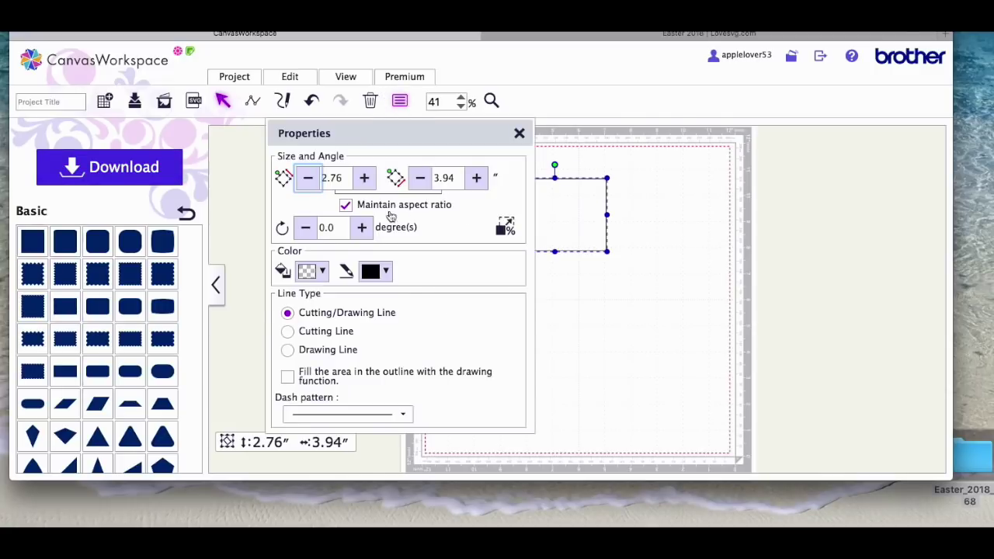
pyautogui.click(346, 207)
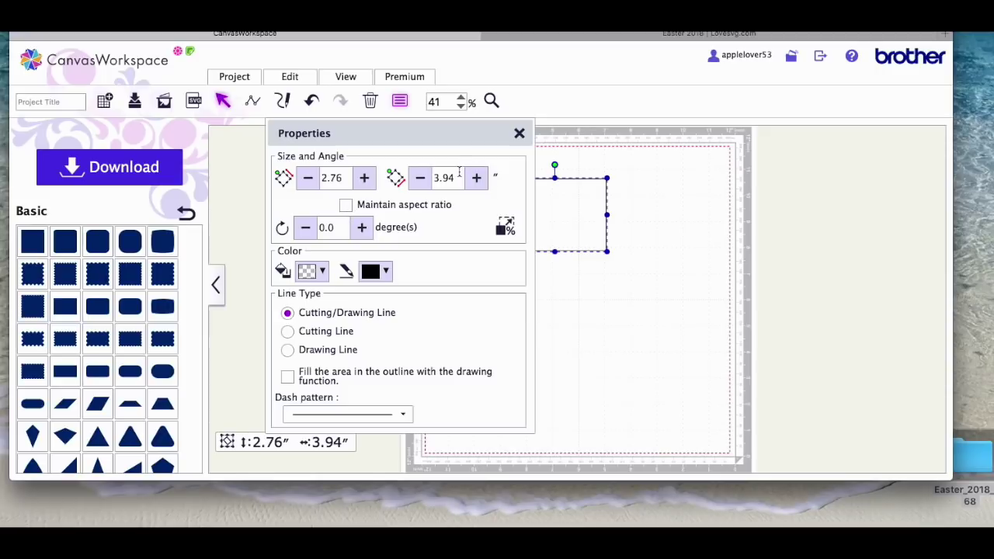
pyautogui.click(332, 177)
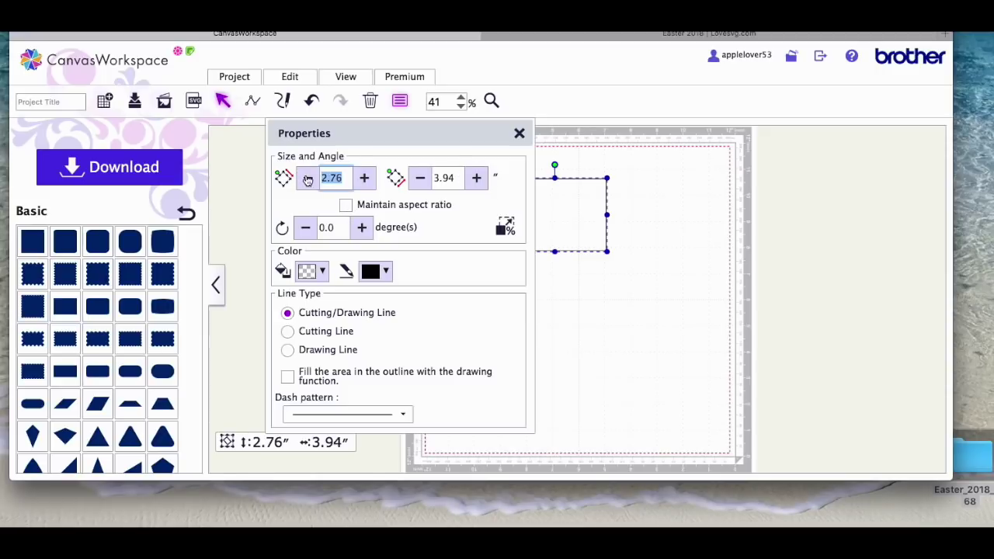
pyautogui.write('3')
pyautogui.press('Tab')
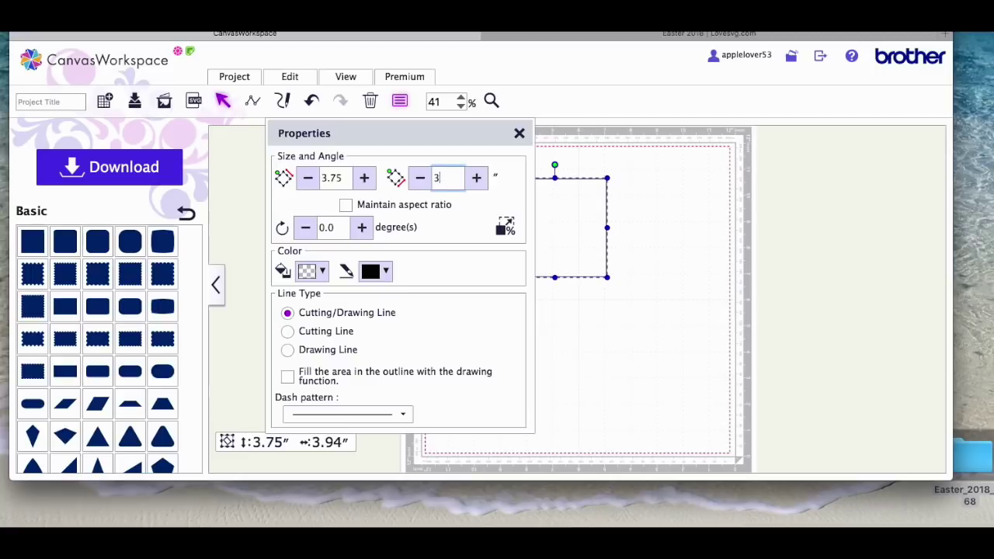
pyautogui.press('Return')
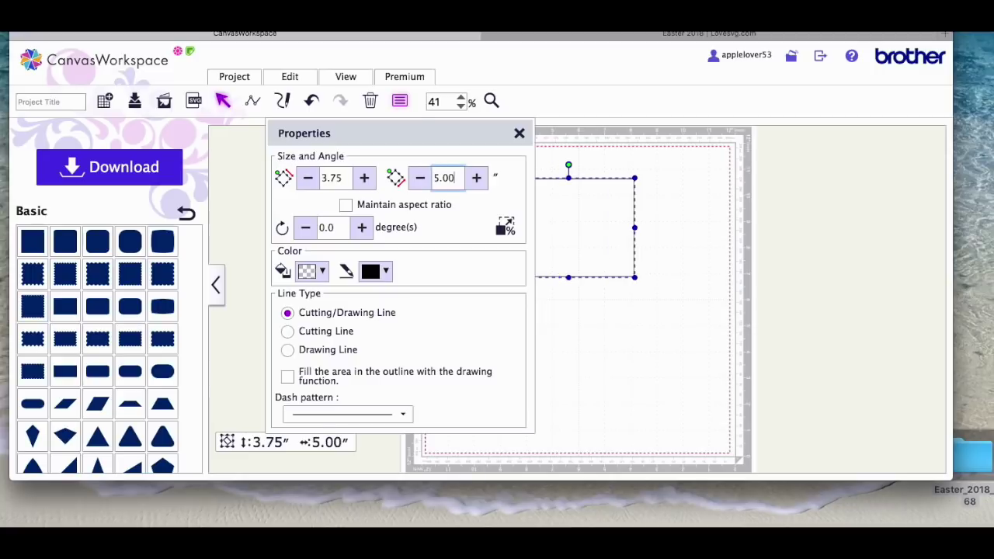
# Step: Move the rectangle to the mat's top-left and paste a copy below it
pyautogui.moveTo(427, 130); pyautogui.dragTo(269, 124)
pyautogui.moveTo(599, 217); pyautogui.dragTo(545, 211)
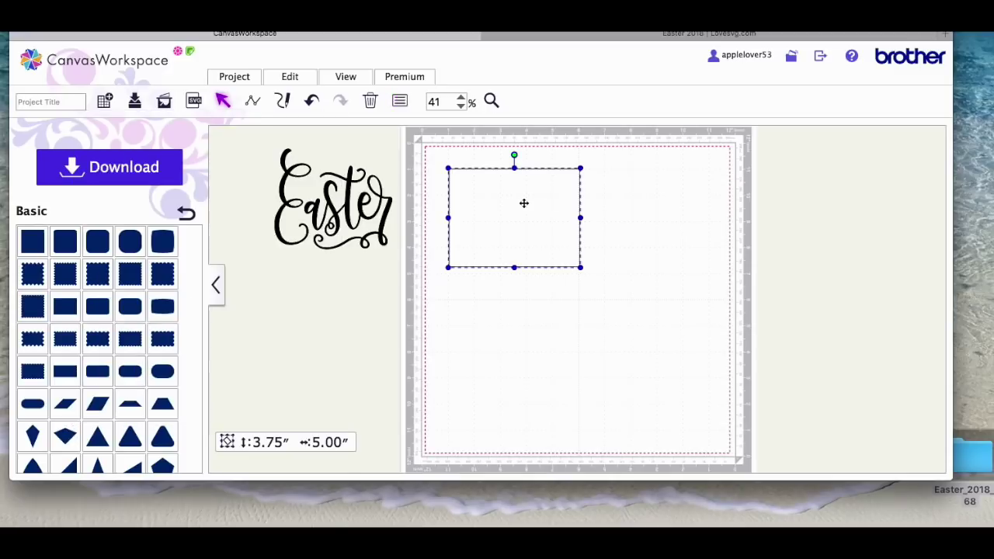
pyautogui.click(524, 203)
pyautogui.hotkey('ctrl', 'v')
pyautogui.moveTo(520, 226); pyautogui.dragTo(528, 344)
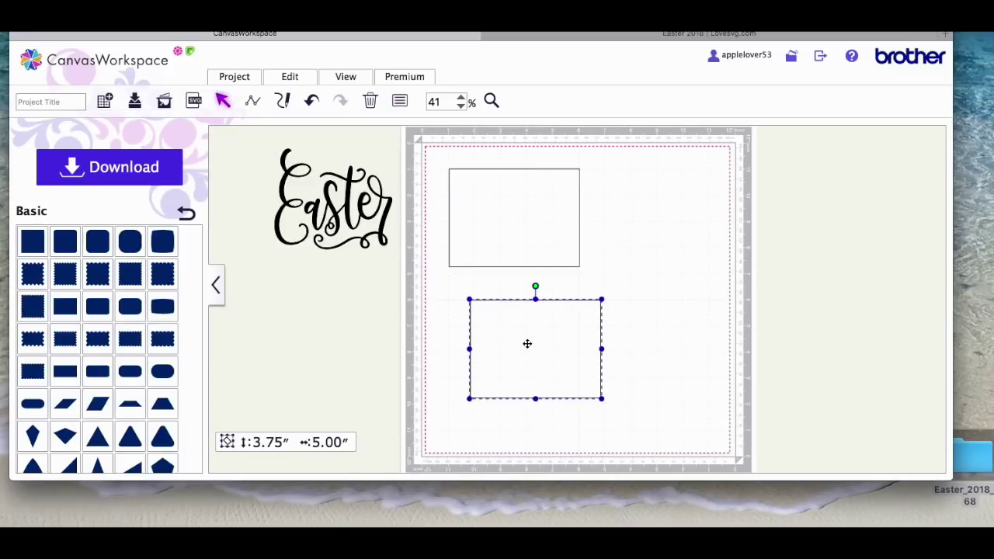
# Step: Delete the extra duplicate rectangle on the right
pyautogui.click(519, 207)
pyautogui.click(399, 101)
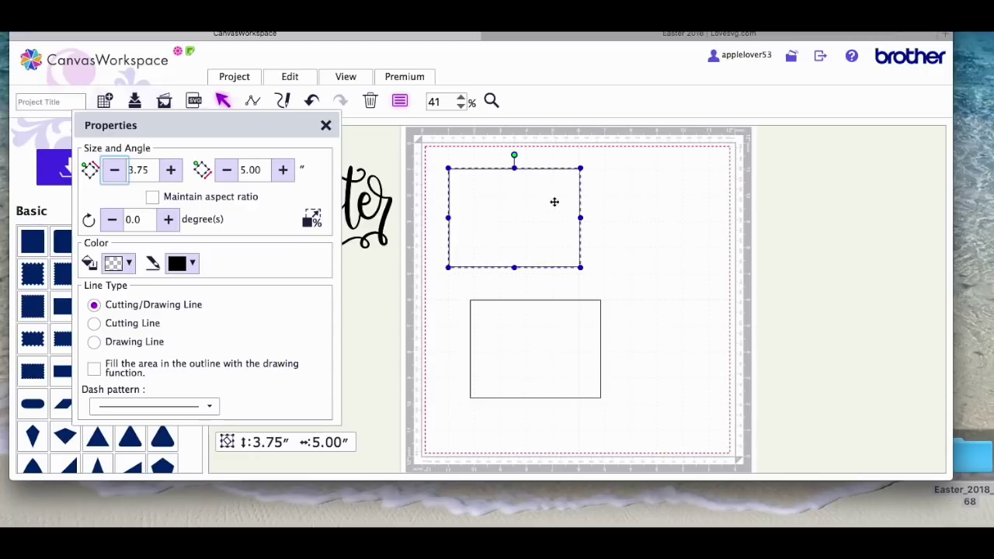
pyautogui.moveTo(535, 196); pyautogui.dragTo(669, 211)
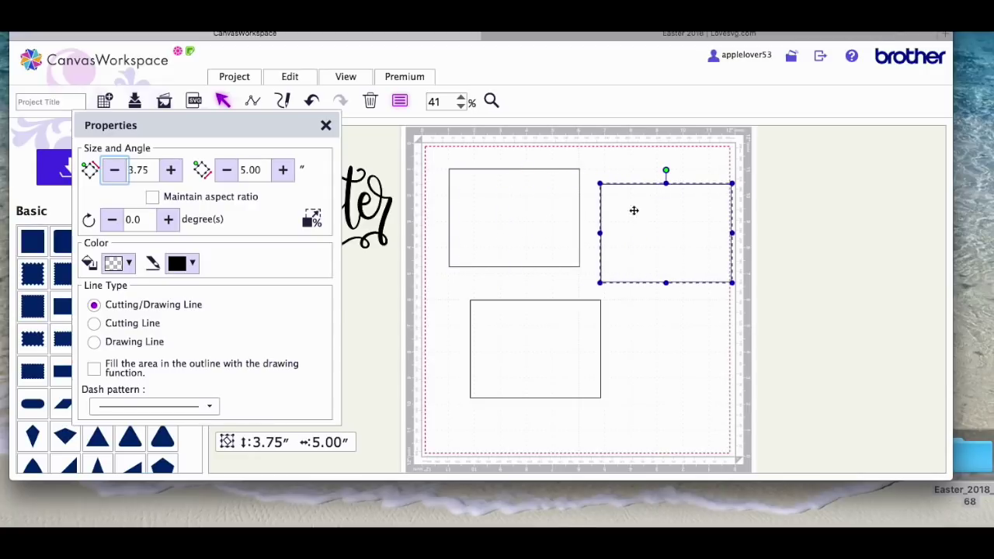
pyautogui.press('Delete')
# Step: Set the lower rectangle's height to 2.00 in and stack it beneath the large one
pyautogui.click(525, 339)
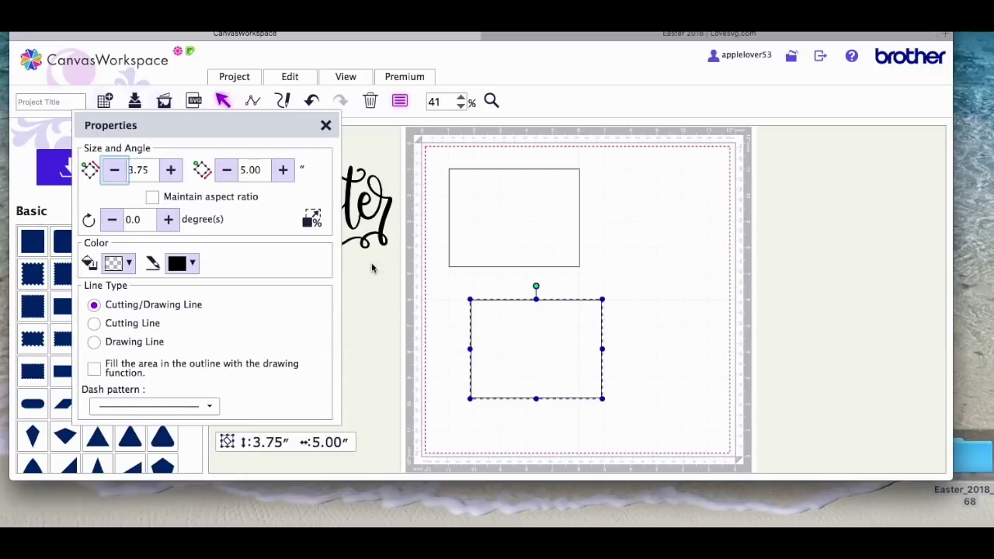
pyautogui.moveTo(153, 169); pyautogui.dragTo(109, 170)
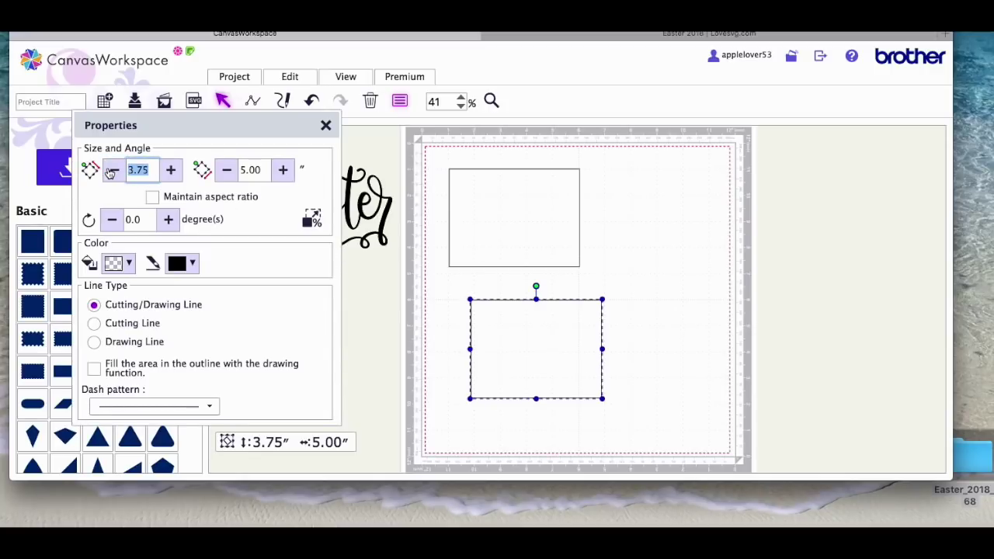
pyautogui.write('2')
pyautogui.press('Return')
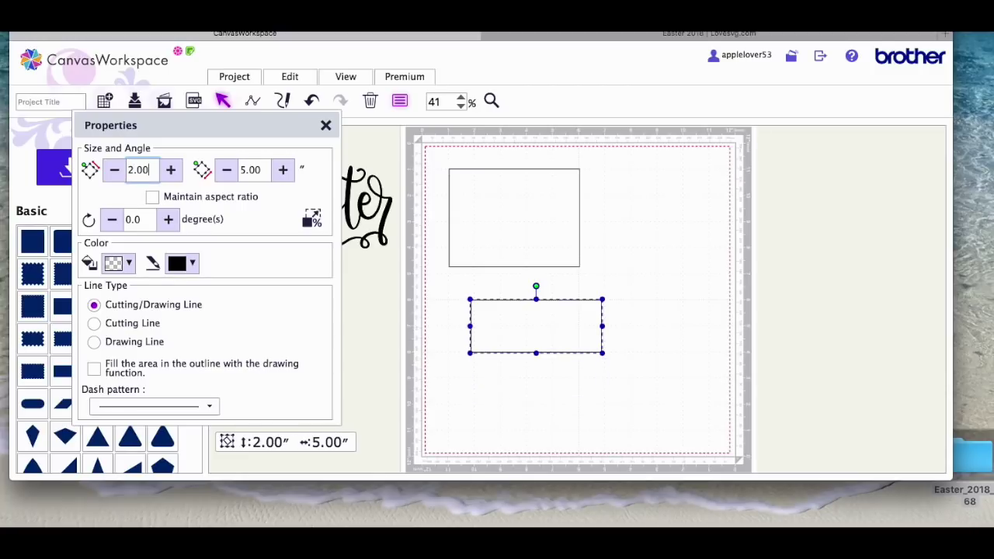
pyautogui.moveTo(527, 234); pyautogui.dragTo(514, 219)
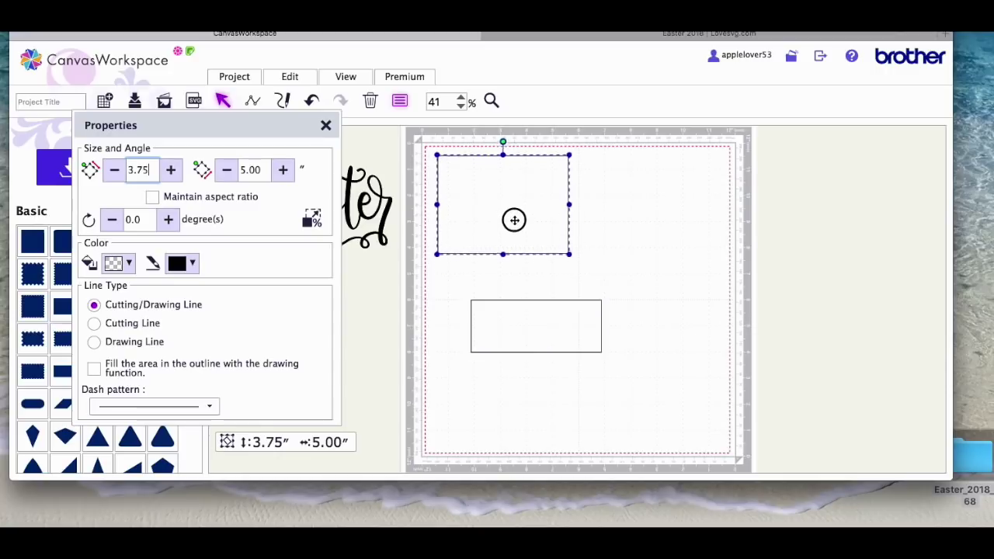
pyautogui.moveTo(544, 317); pyautogui.dragTo(514, 282)
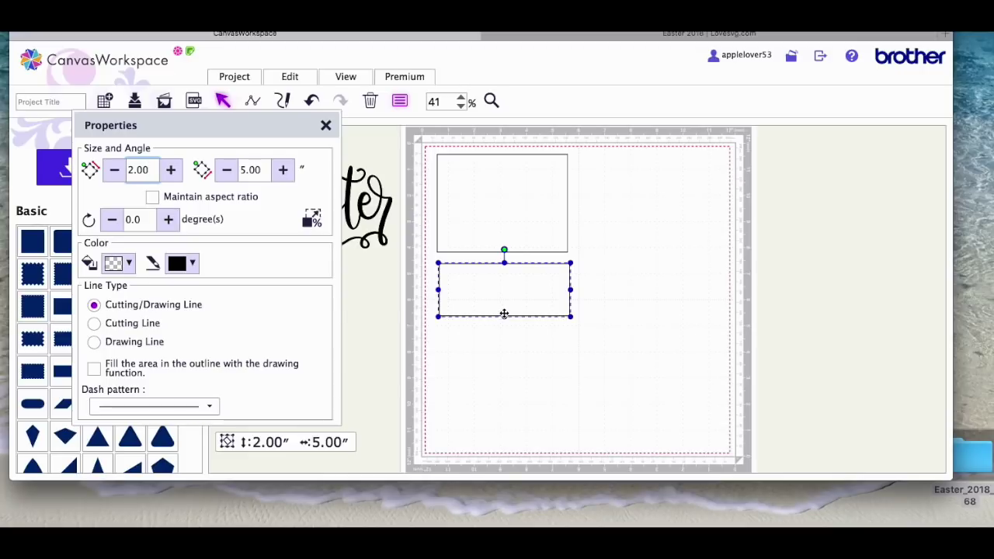
# Step: Add an oval to the right side of the mat
pyautogui.click(323, 125)
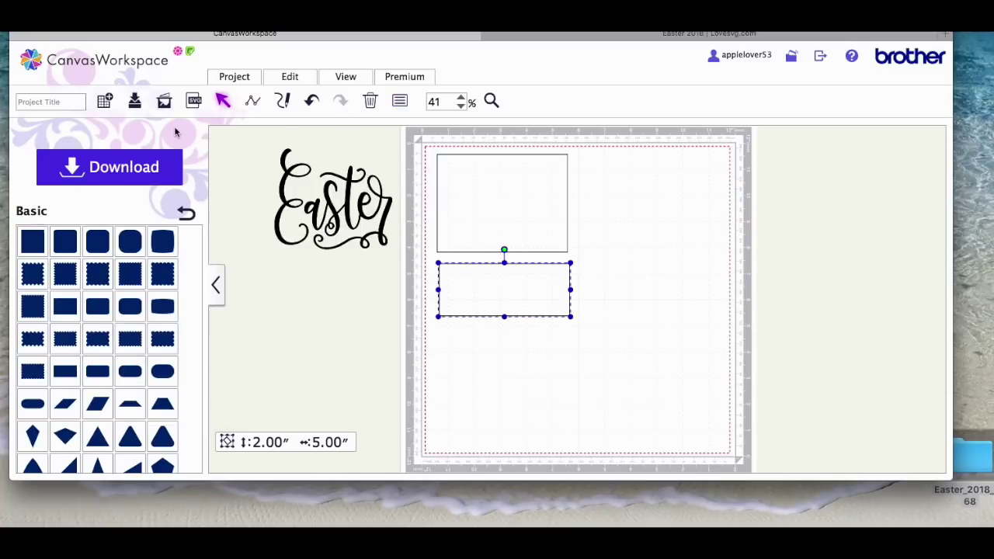
pyautogui.scroll(-8, 132, 281)
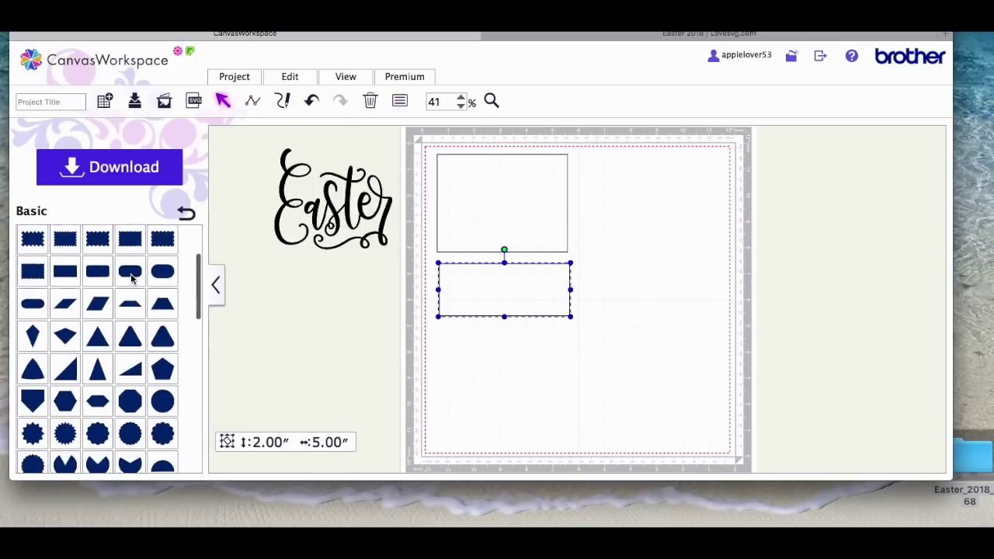
pyautogui.scroll(-2, 132, 287)
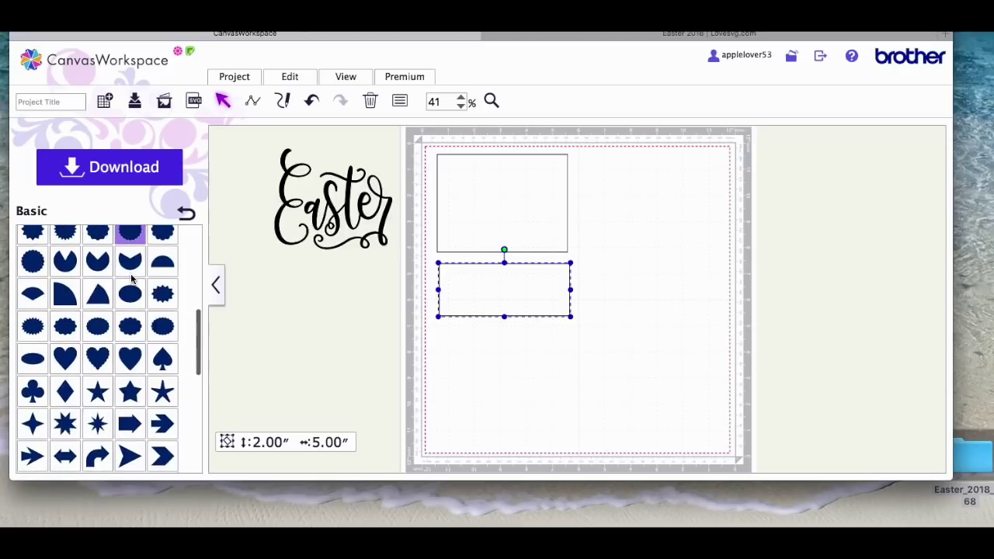
pyautogui.click(131, 302)
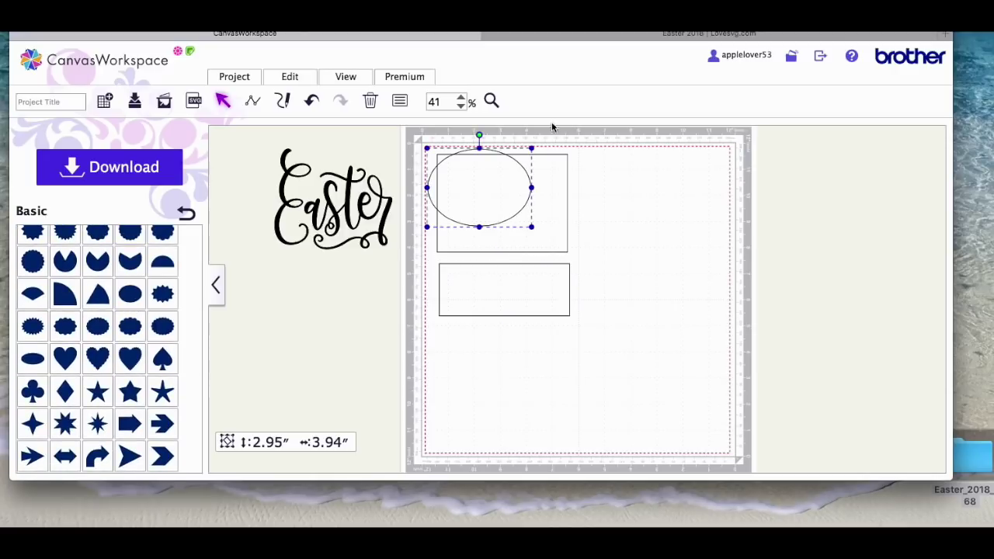
pyautogui.moveTo(538, 199); pyautogui.dragTo(689, 233)
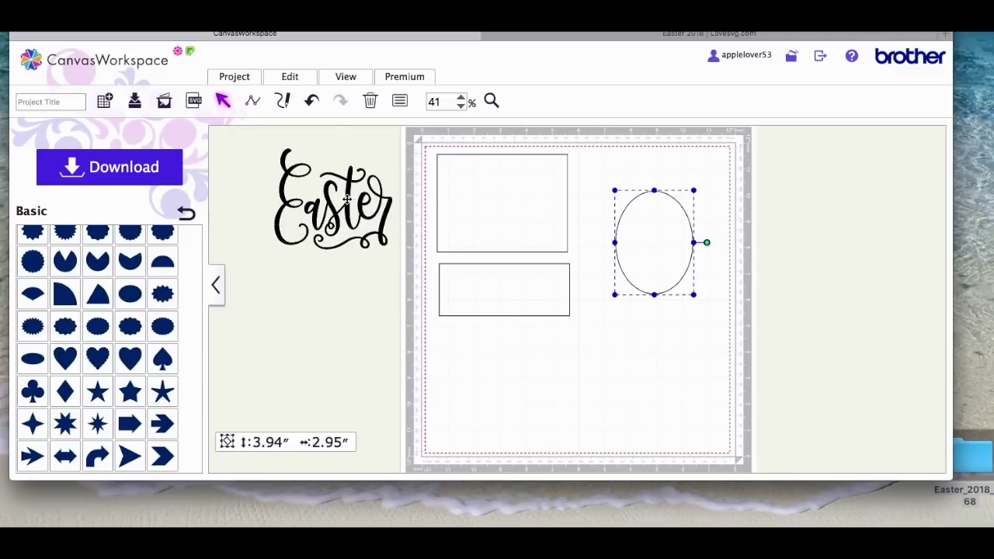
# Step: Place the Easter lettering over the oval at about 2.09 × 2.44 in, oval sent behind
pyautogui.moveTo(347, 200); pyautogui.dragTo(690, 232)
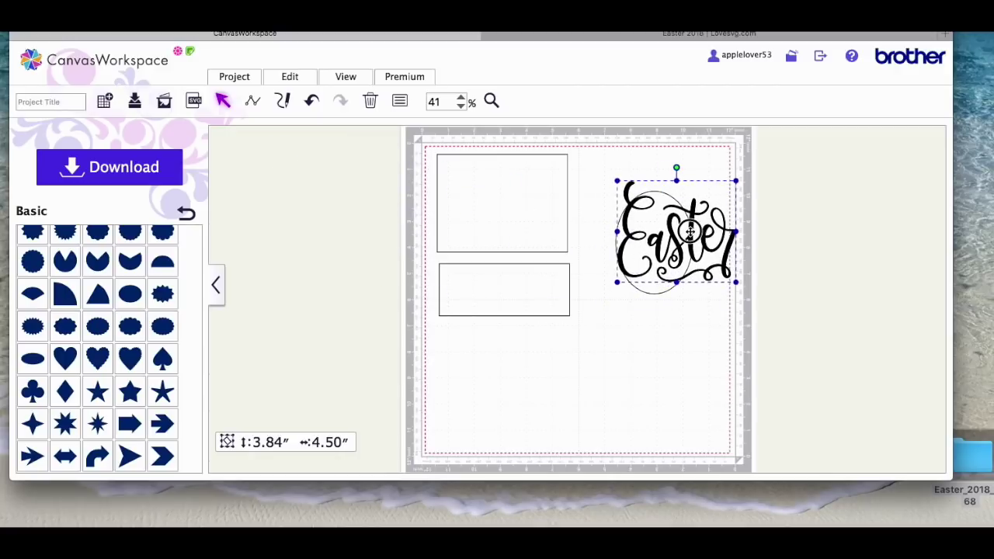
pyautogui.moveTo(736, 181); pyautogui.dragTo(681, 226)
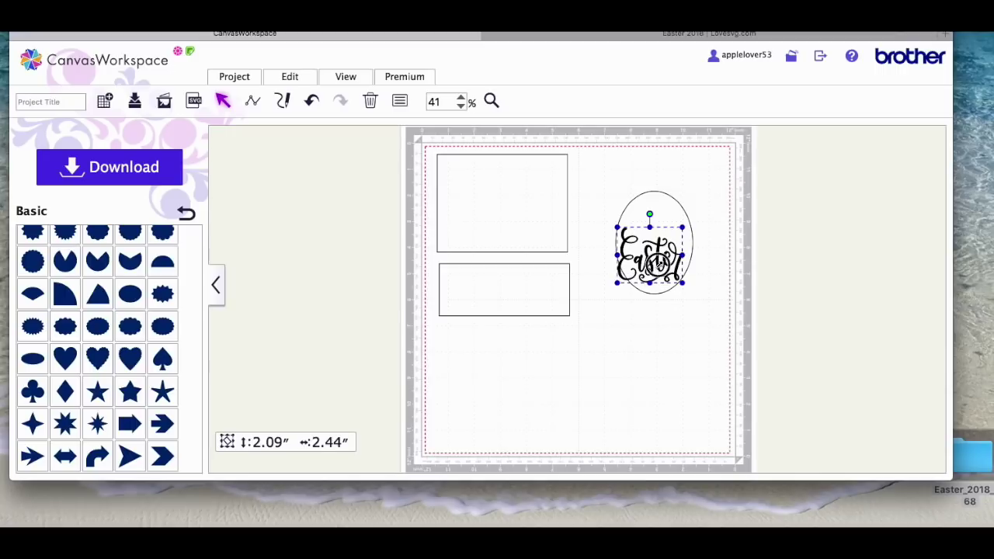
pyautogui.click(656, 284)
pyautogui.rightClick(656, 285)
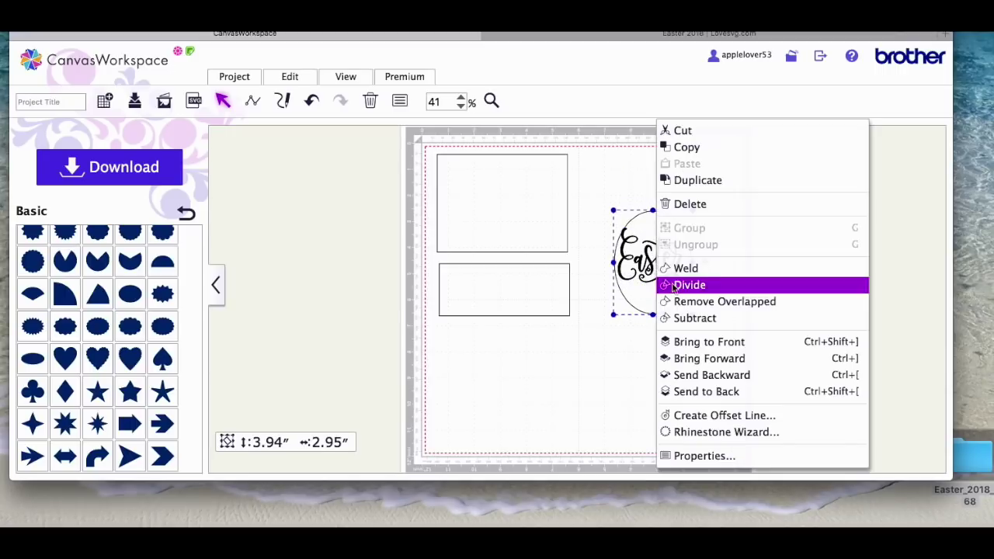
pyautogui.click(725, 391)
pyautogui.click(683, 370)
pyautogui.moveTo(660, 268); pyautogui.dragTo(664, 254)
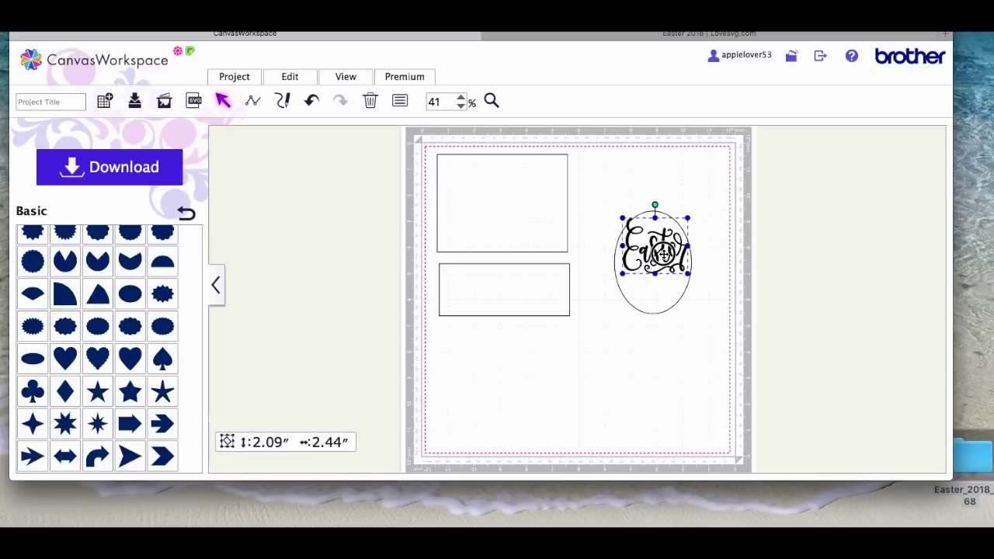
# Step: Move the oval down and left, away from the lettering
pyautogui.click(707, 255)
pyautogui.click(666, 249)
pyautogui.moveTo(665, 249); pyautogui.dragTo(627, 334)
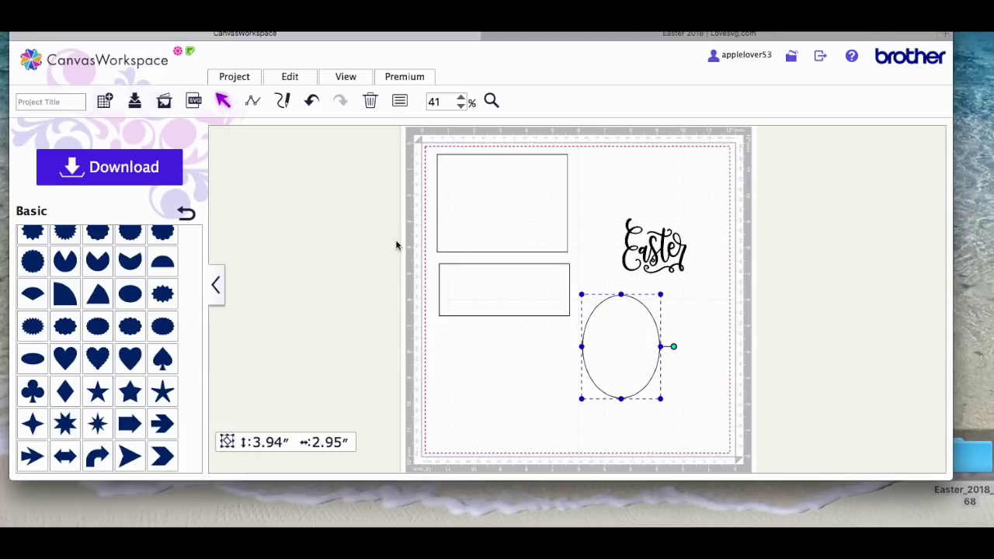
pyautogui.click(399, 101)
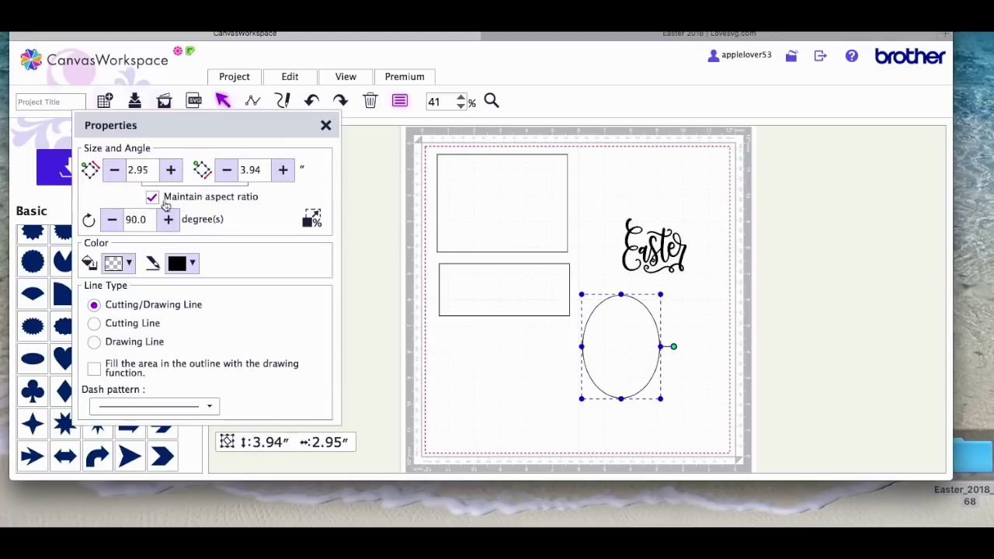
# Step: Resize the oval to 2.90 in tall by 2.17 in wide, keeping its aspect ratio
pyautogui.moveTo(264, 172); pyautogui.dragTo(224, 170)
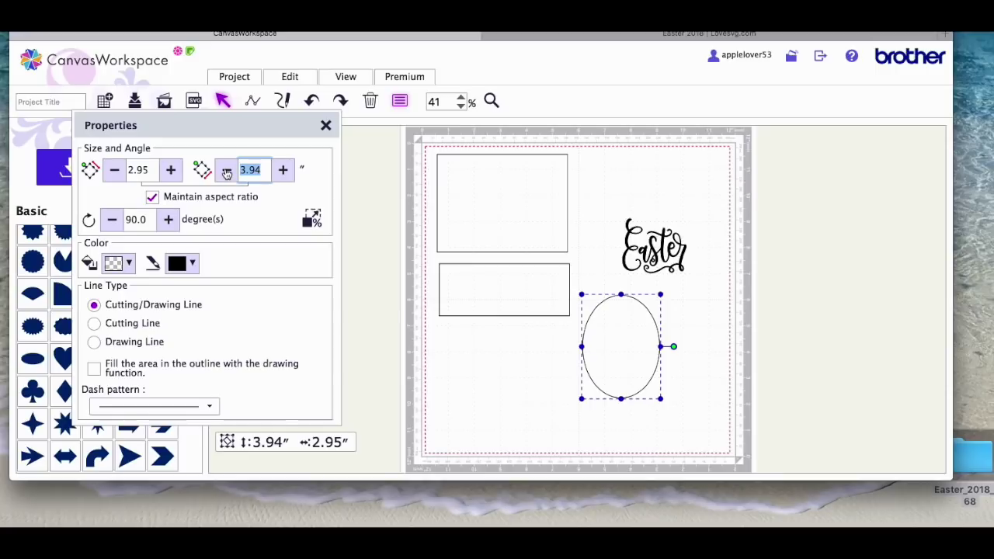
pyautogui.write('2')
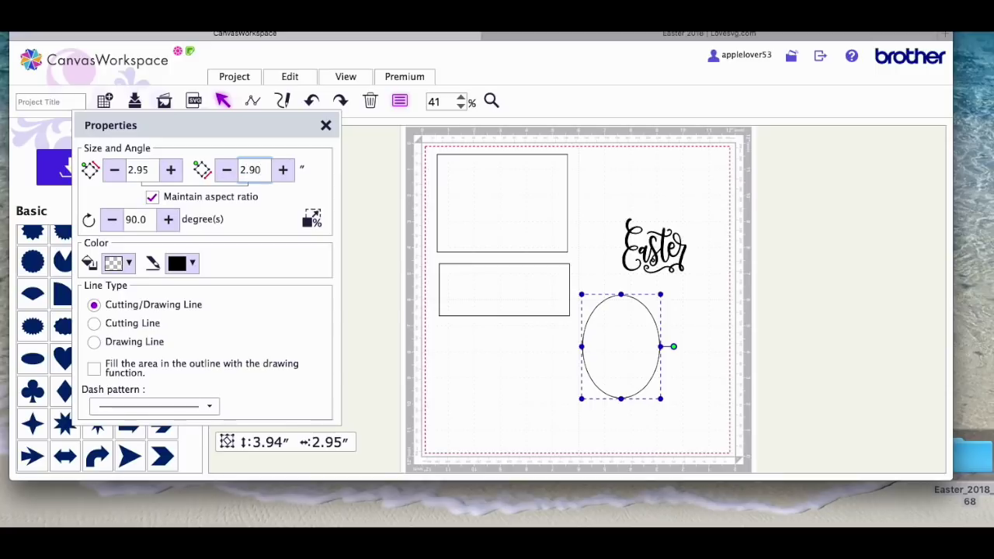
pyautogui.press('Return')
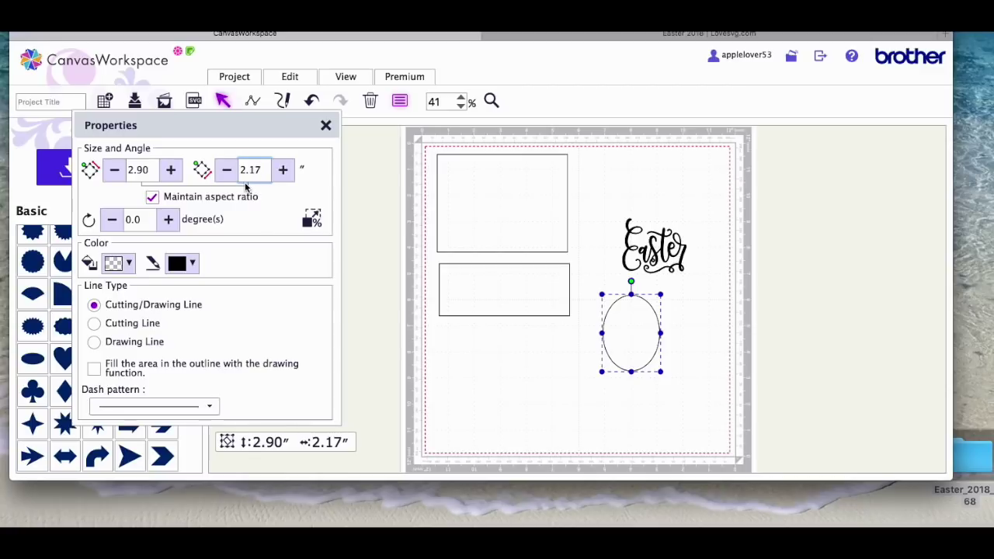
pyautogui.click(326, 125)
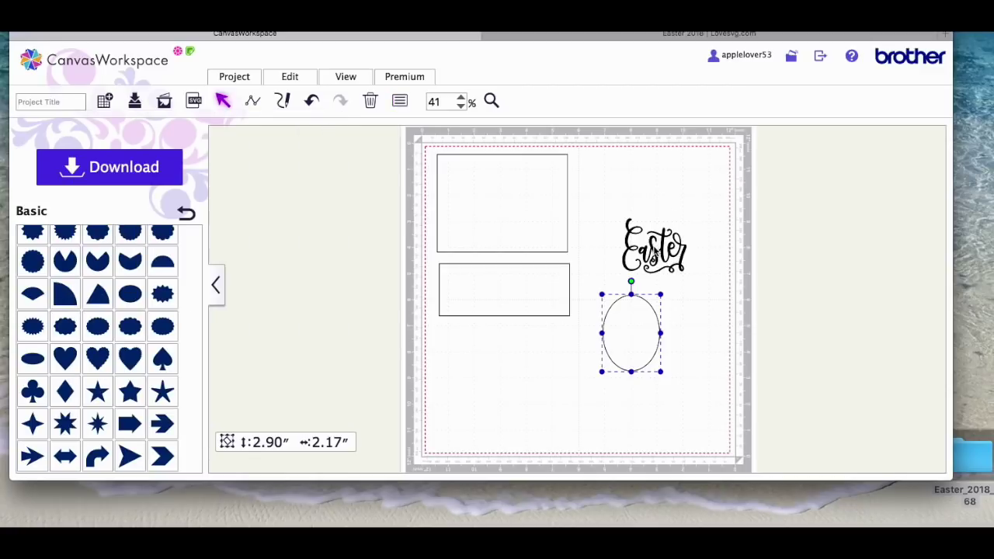
# Step: Shrink the lettering to 1.46 × 1.71 in on the oval, oval behind, and centre them
pyautogui.moveTo(655, 252); pyautogui.dragTo(633, 325)
pyautogui.moveTo(670, 293); pyautogui.dragTo(648, 305)
pyautogui.keyDown('shift'); pyautogui.click(627, 338); pyautogui.keyUp('shift')
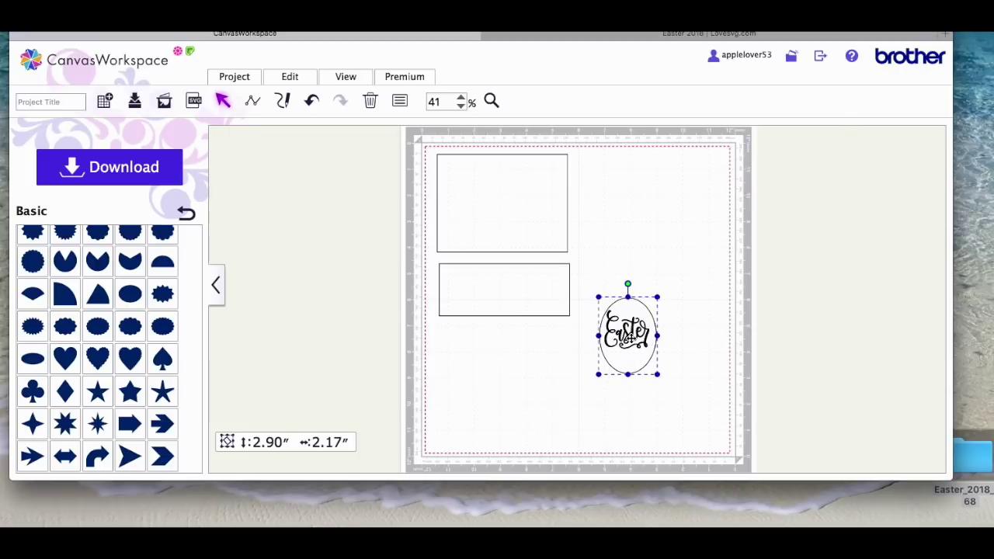
pyautogui.rightClick(626, 338)
pyautogui.click(688, 391)
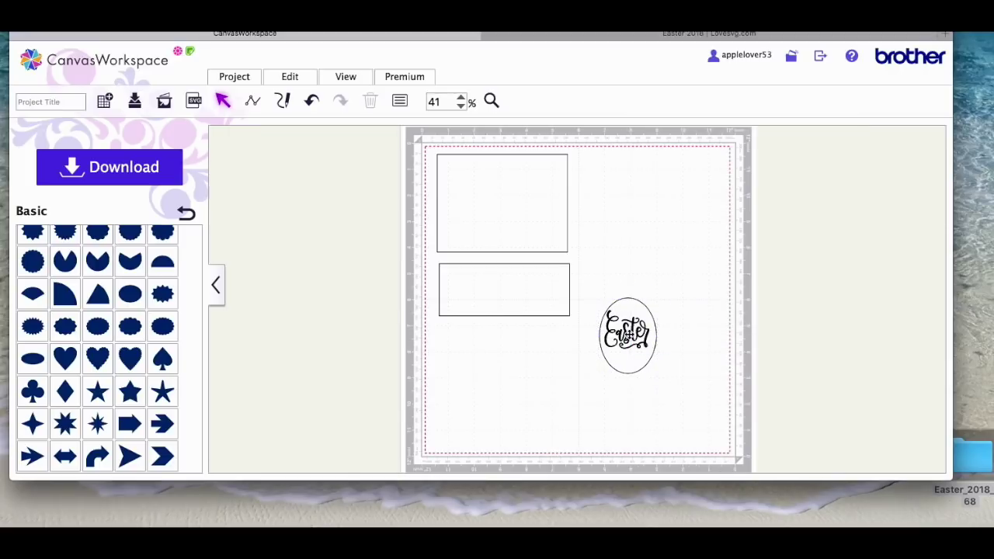
pyautogui.click(630, 327)
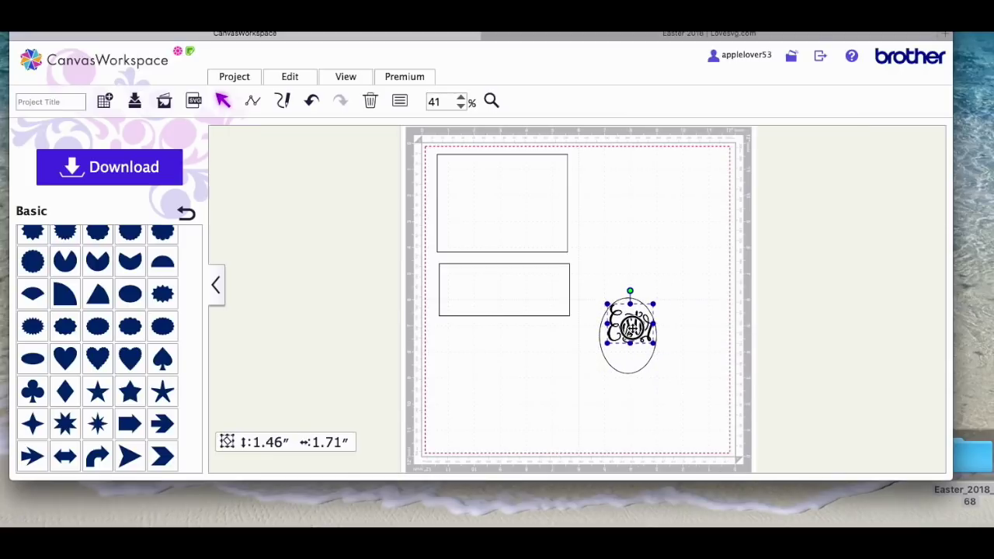
pyautogui.click(708, 333)
pyautogui.click(631, 328)
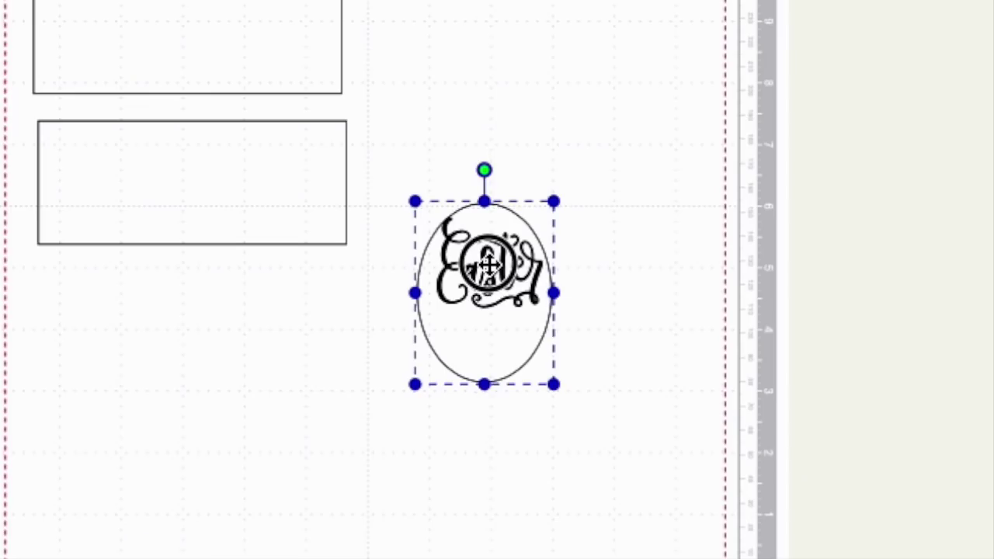
pyautogui.moveTo(487, 264); pyautogui.dragTo(492, 257)
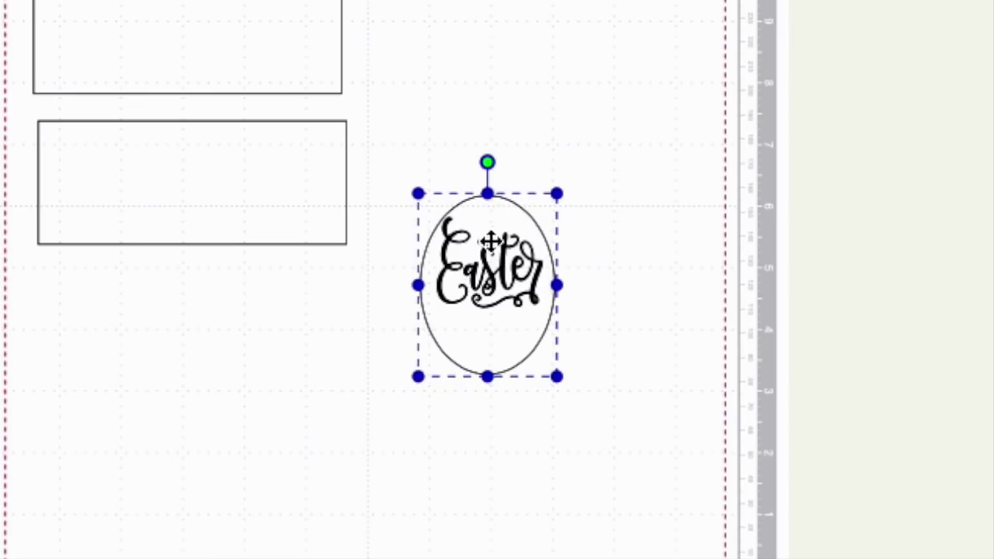
pyautogui.click(603, 381)
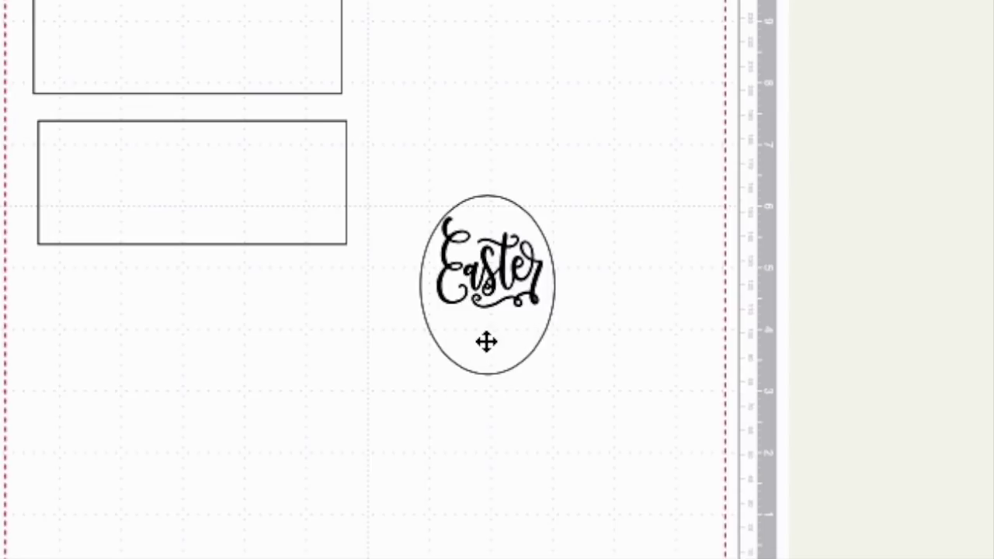
# Step: Move the oval to the upper right and set the Easter lettering to Drawing Line
pyautogui.moveTo(513, 305); pyautogui.dragTo(623, 47)
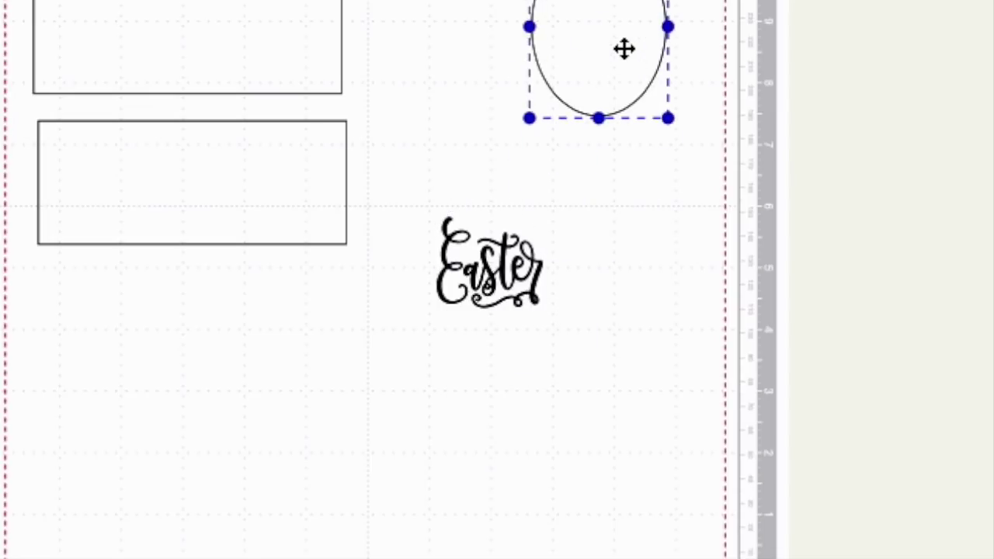
pyautogui.click(506, 268)
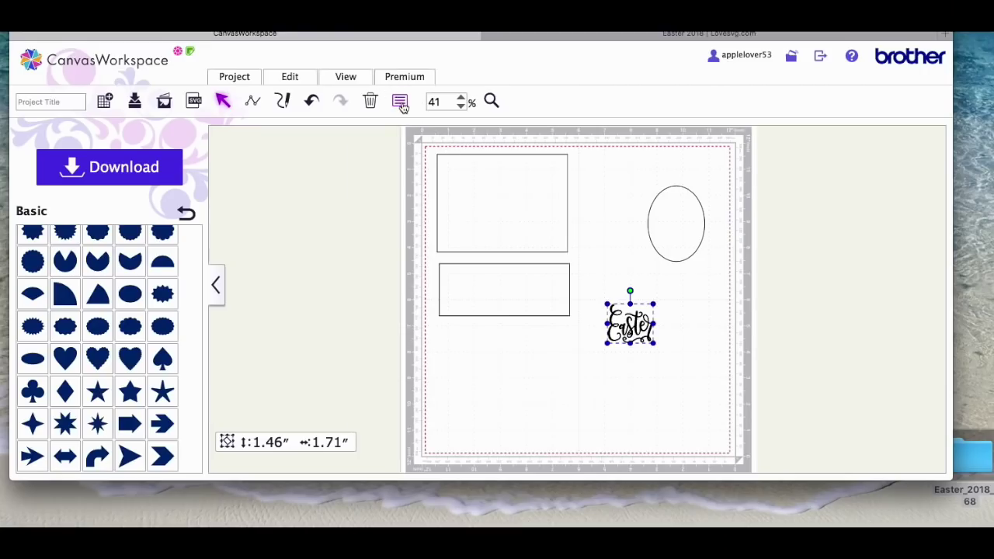
pyautogui.click(398, 102)
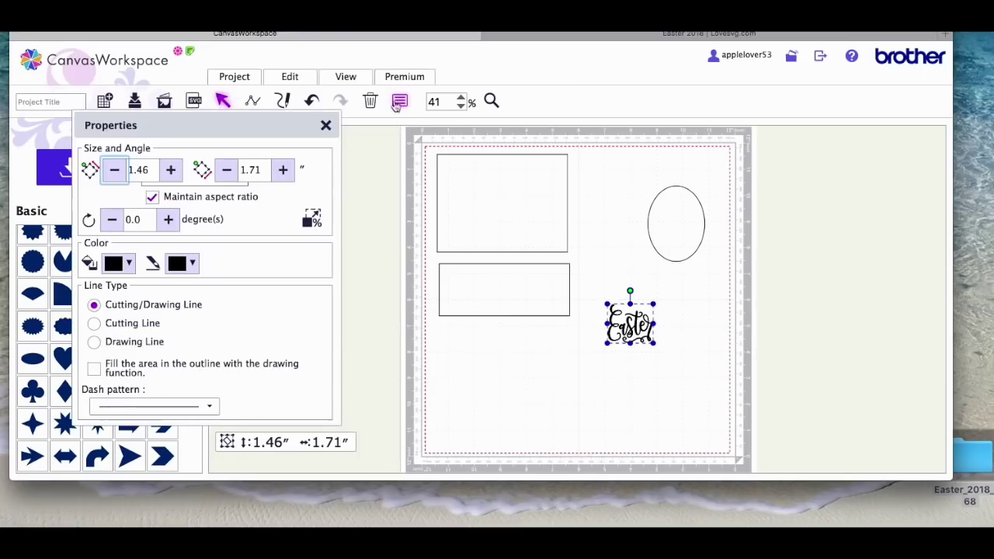
pyautogui.click(94, 341)
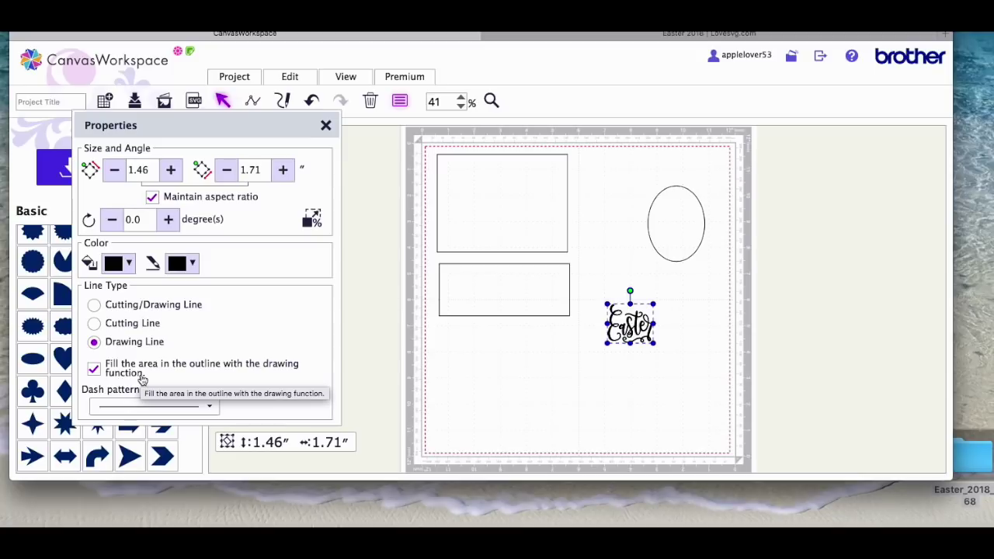
# Step: Set the oval to Cutting Line only, then reselect the Easter lettering
pyautogui.click(681, 225)
pyautogui.click(96, 323)
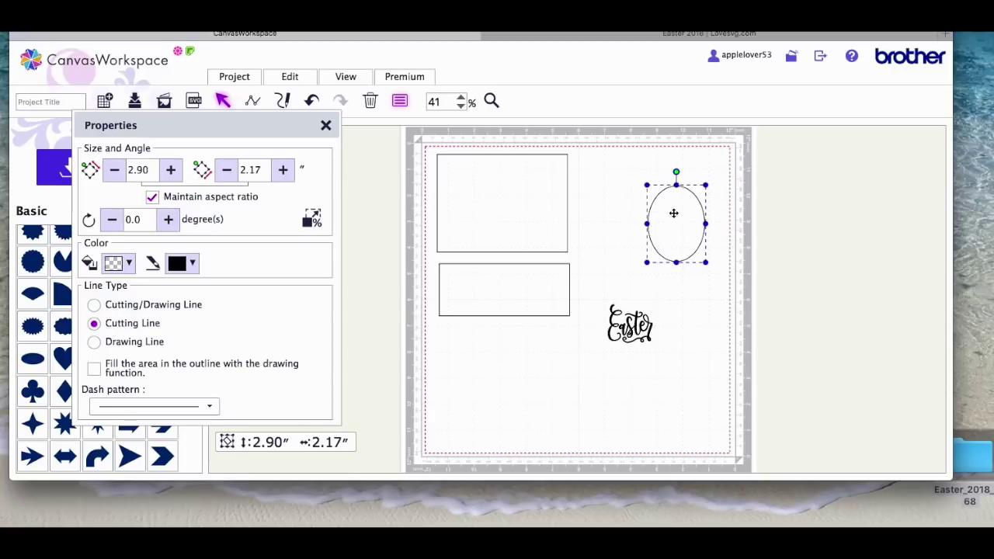
pyautogui.click(629, 326)
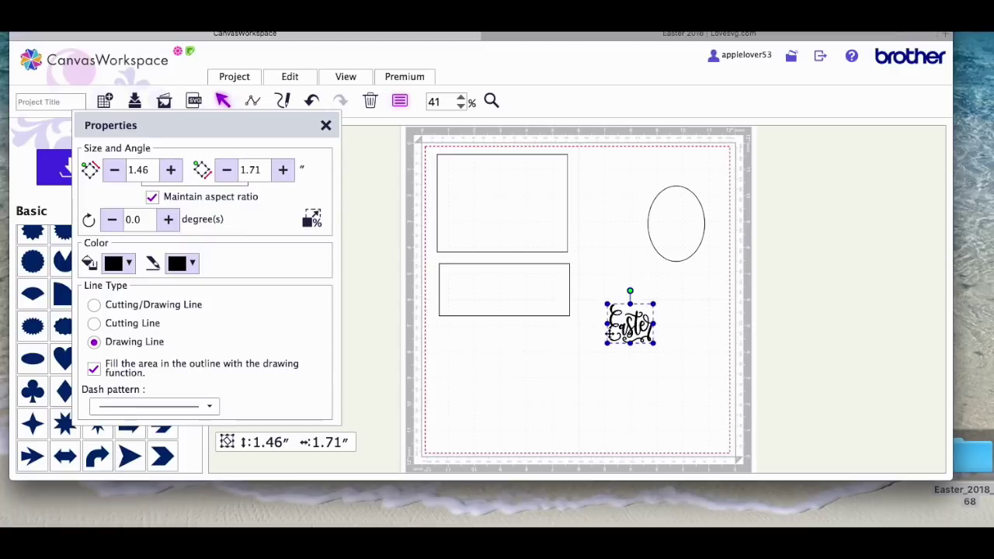
# Step: Move the Easter lettering into the oval and centre it horizontally within the oval
pyautogui.moveTo(631, 328); pyautogui.dragTo(684, 221)
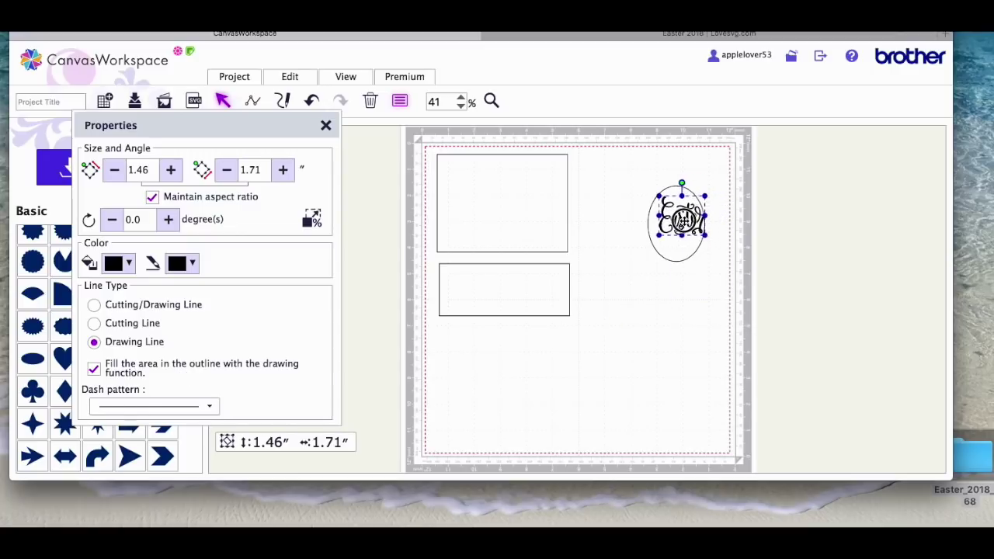
pyautogui.moveTo(733, 194); pyautogui.dragTo(656, 206)
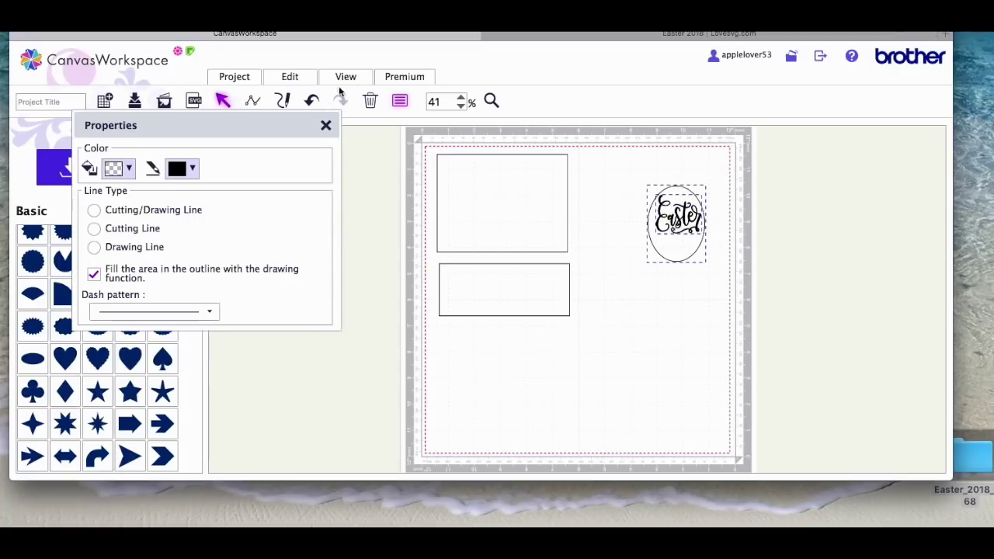
pyautogui.click(294, 81)
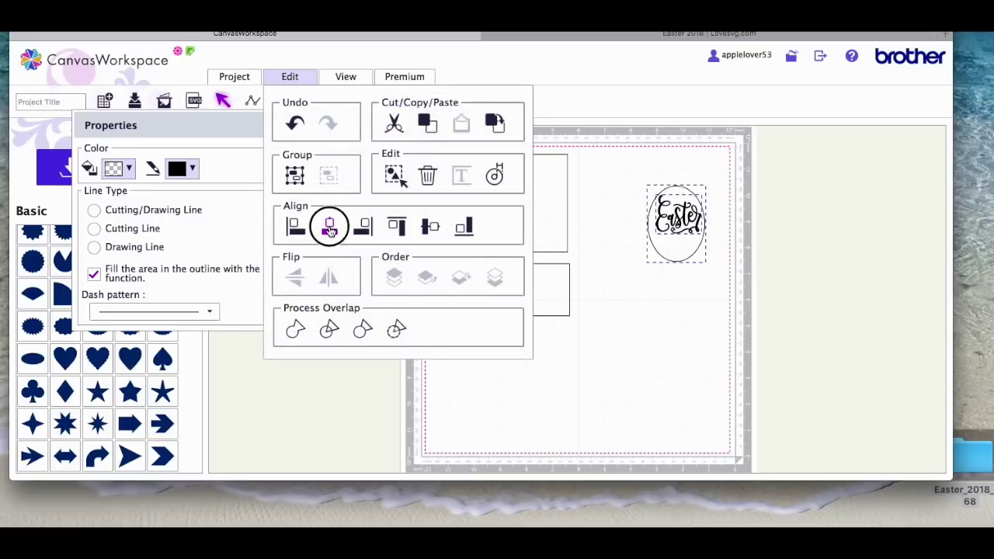
pyautogui.click(330, 228)
pyautogui.click(747, 218)
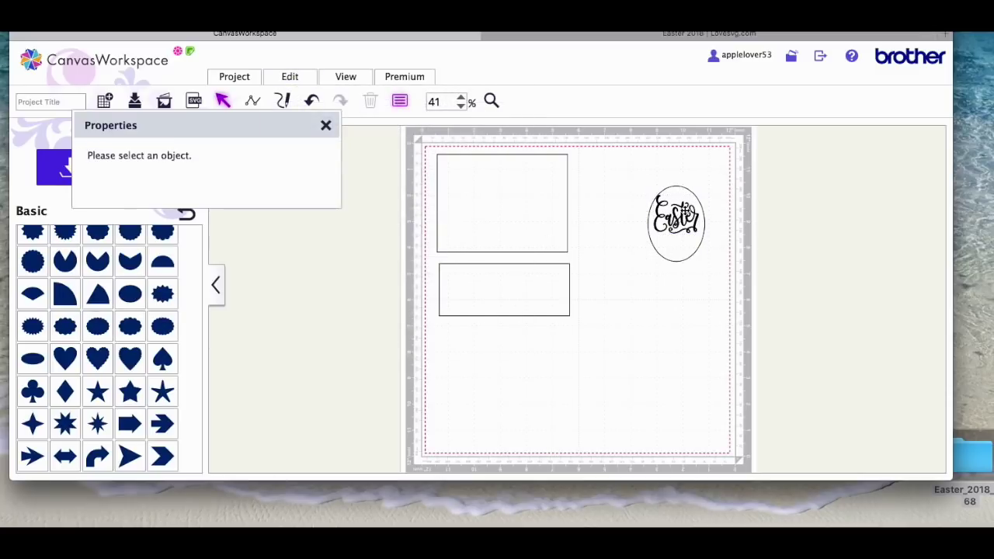
# Step: Group the oval and Easter word, then shift the group up and left
pyautogui.moveTo(725, 289); pyautogui.dragTo(639, 163)
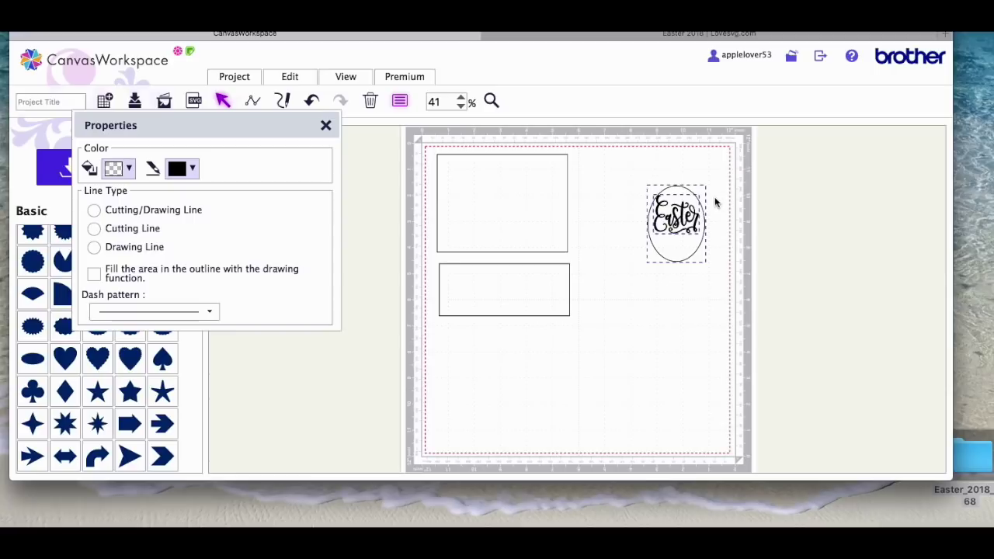
pyautogui.rightClick(672, 217)
pyautogui.click(746, 230)
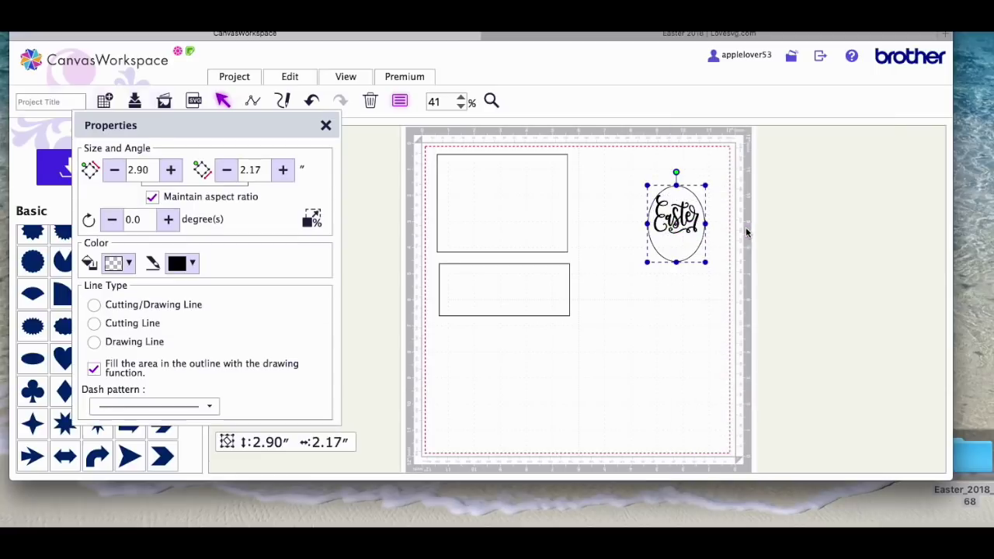
pyautogui.moveTo(677, 203); pyautogui.dragTo(629, 179)
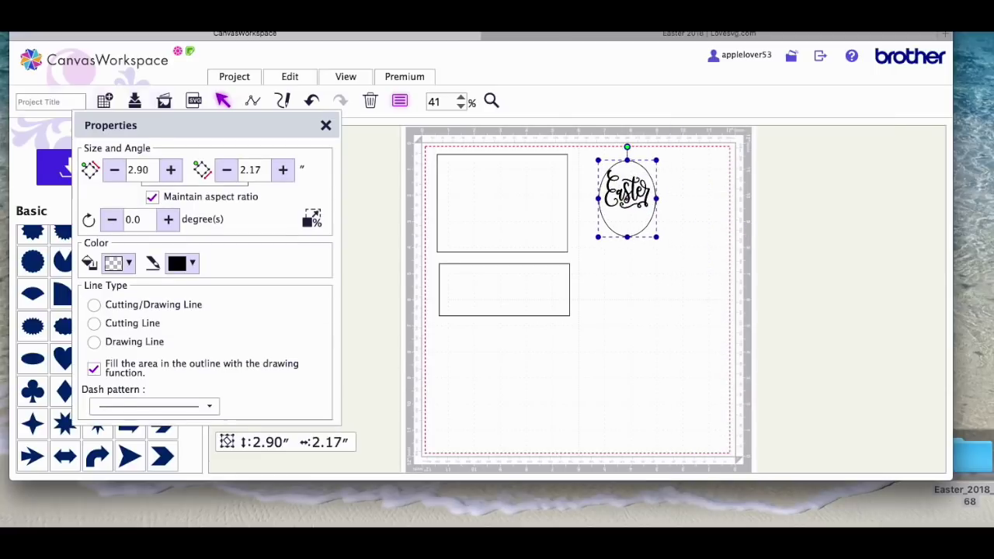
pyautogui.click(325, 125)
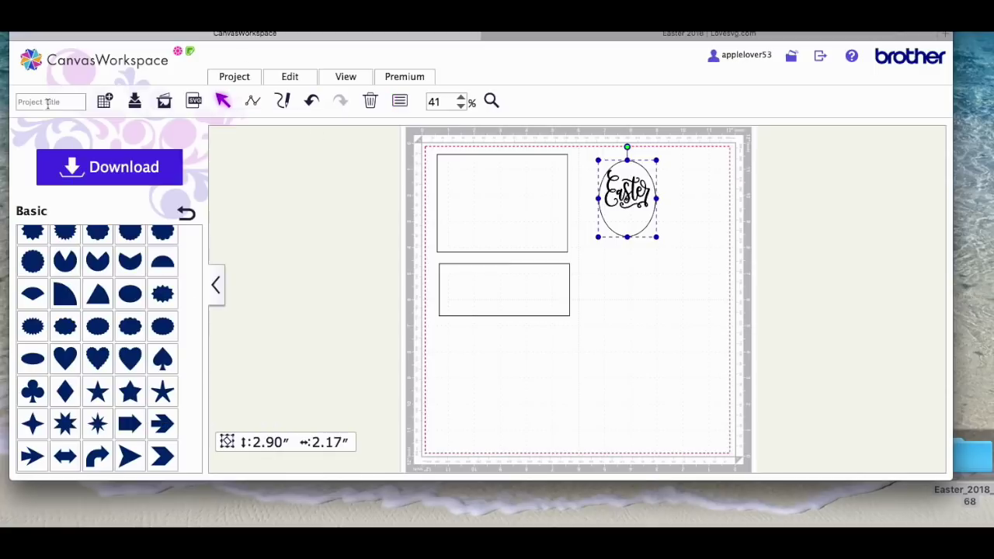
# Step: Add a banner shape below the Easter oval, rotate it horizontal, and resize it to 0.94 × 2.33 inches
pyautogui.scroll(-10, 92, 319)
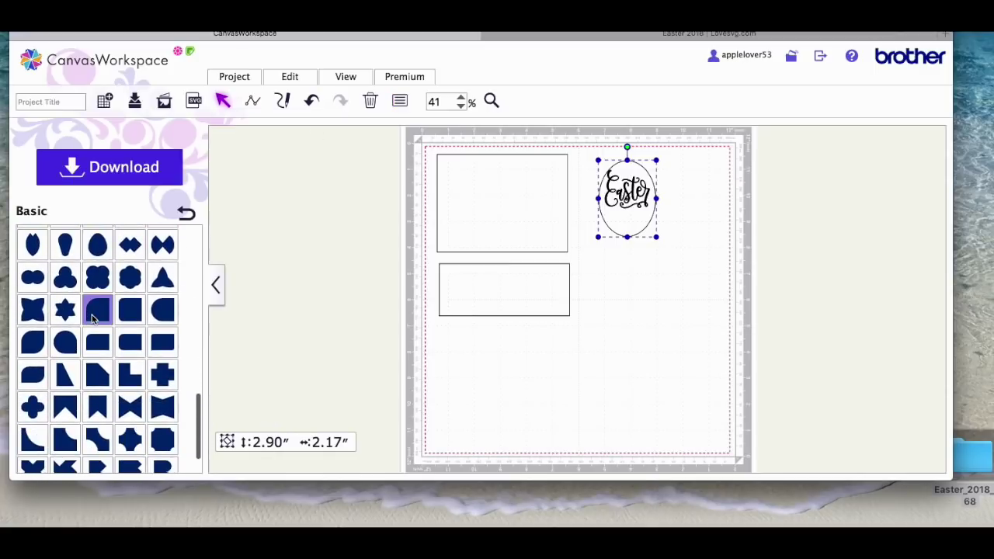
pyautogui.click(97, 407)
pyautogui.moveTo(463, 178); pyautogui.dragTo(630, 333)
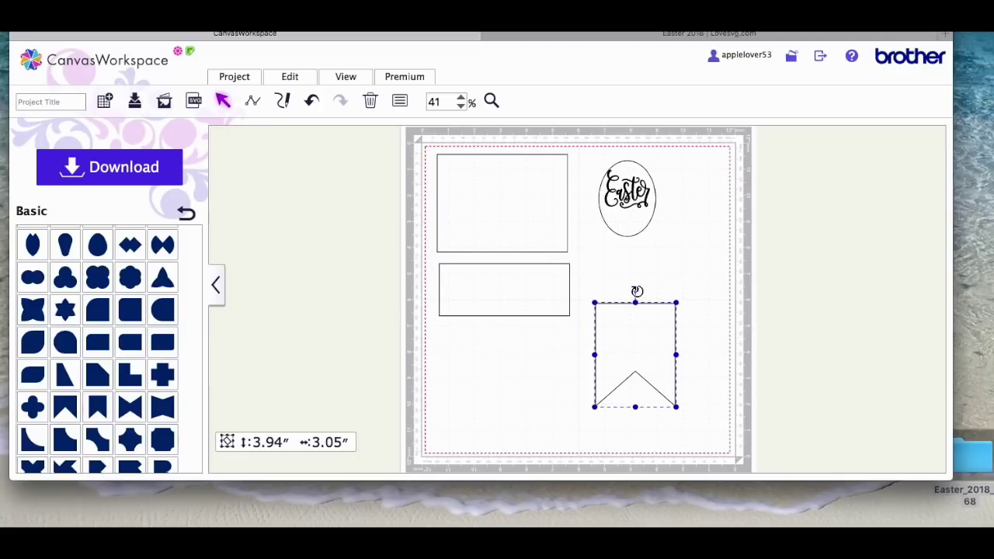
pyautogui.moveTo(637, 291); pyautogui.dragTo(650, 321)
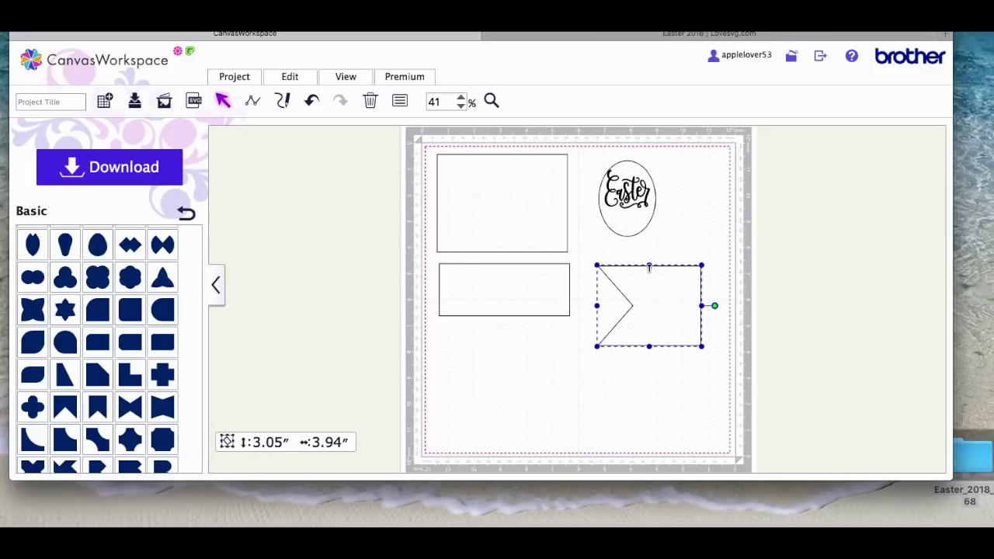
pyautogui.moveTo(702, 265); pyautogui.dragTo(683, 302)
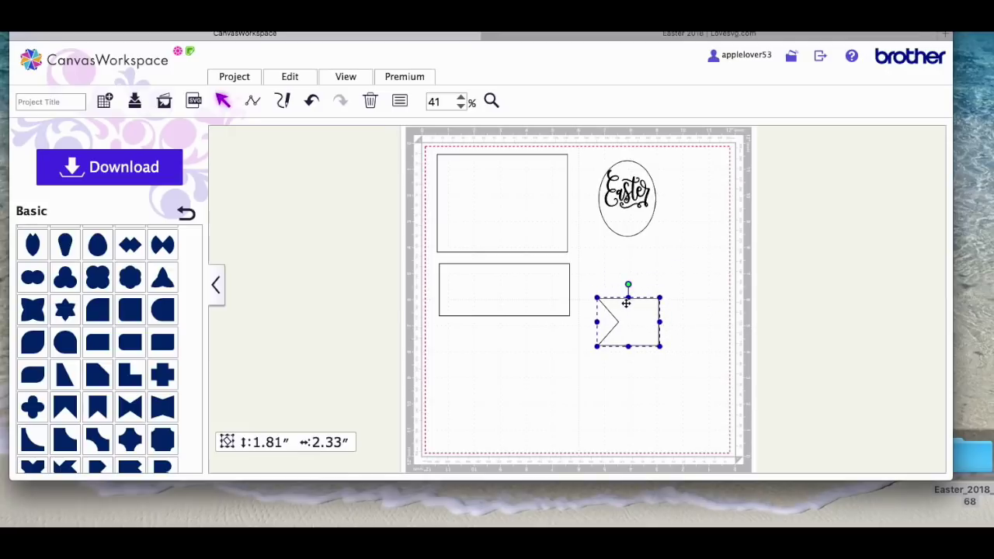
pyautogui.moveTo(628, 297); pyautogui.dragTo(629, 320)
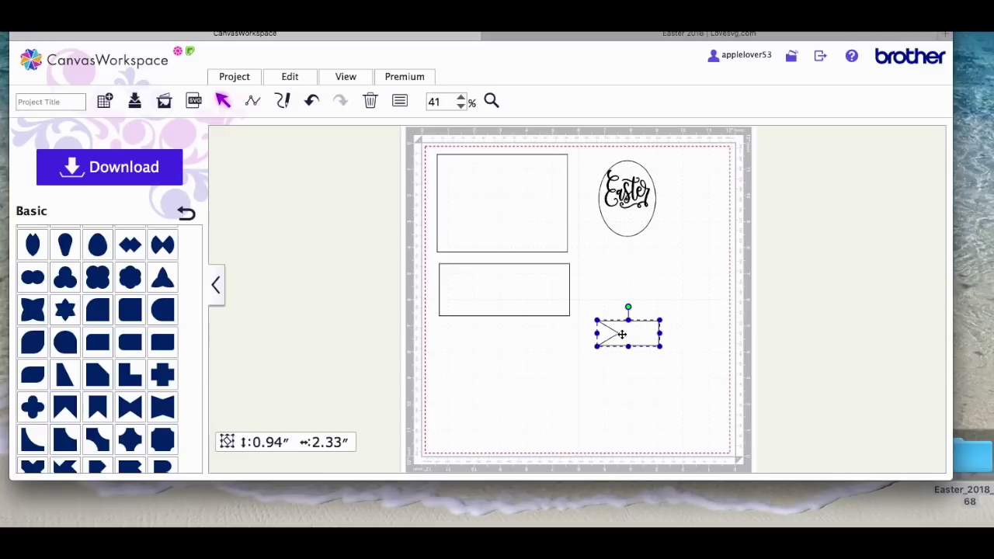
# Step: Edit the banner's points to make its notched end shallower
pyautogui.doubleClick(622, 330)
pyautogui.click(618, 333)
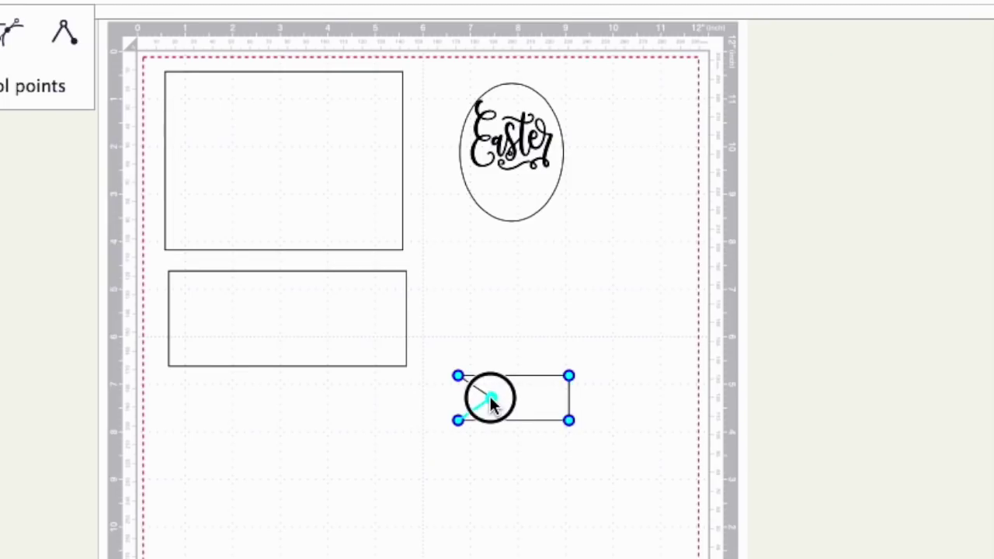
pyautogui.moveTo(491, 399); pyautogui.dragTo(472, 397)
pyautogui.click(616, 407)
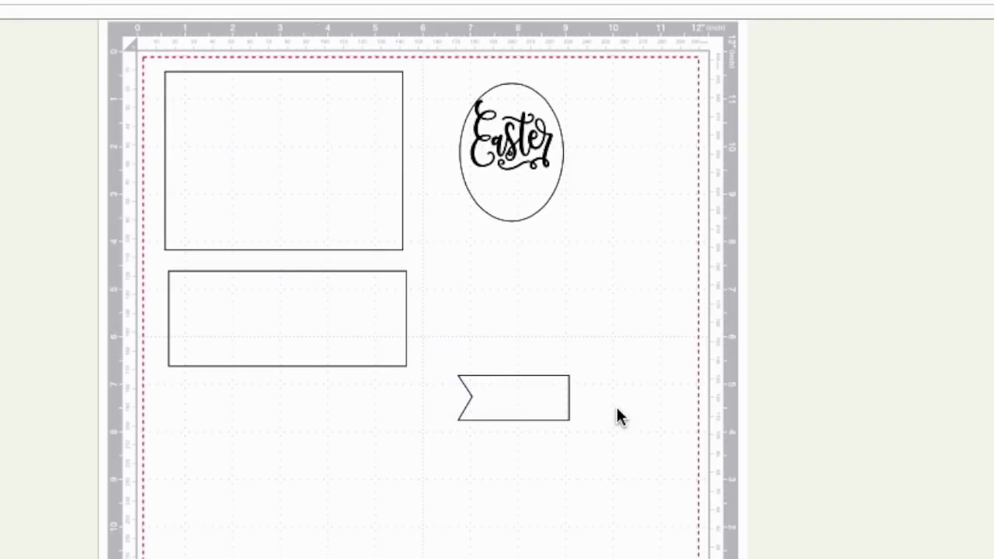
pyautogui.click(528, 397)
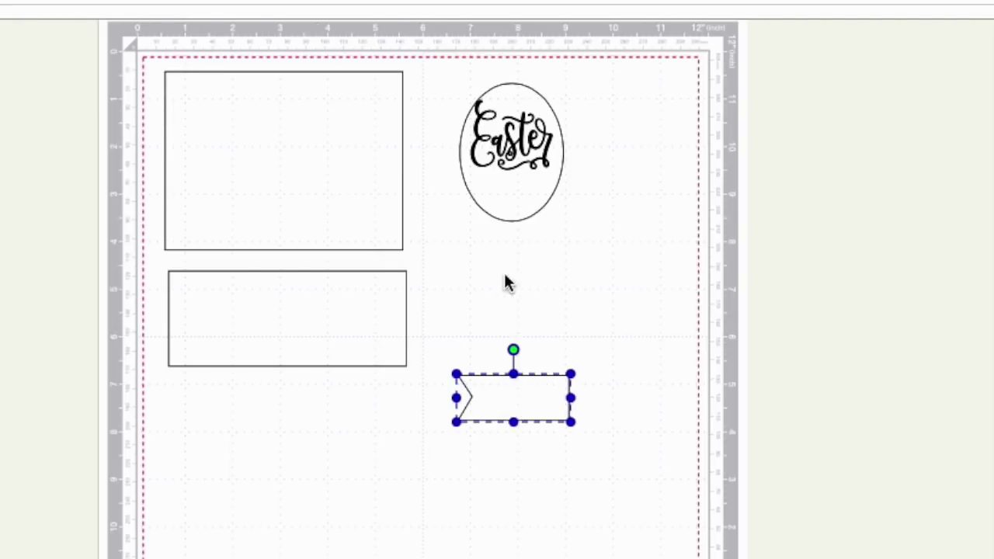
# Step: Shrink the banner slightly to 0.69 × 2.05 inches
pyautogui.moveTo(516, 377); pyautogui.dragTo(515, 391)
pyautogui.click(626, 414)
pyautogui.click(519, 406)
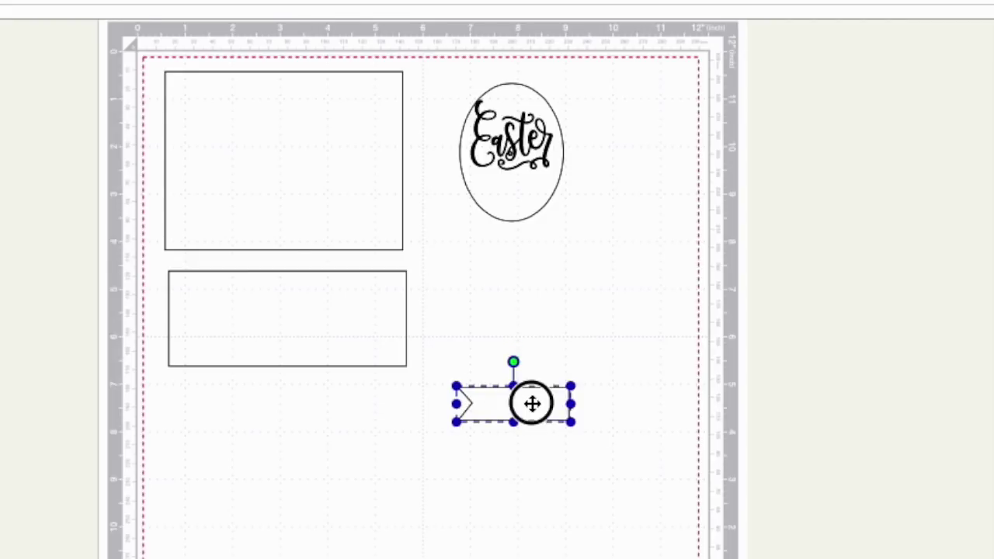
pyautogui.moveTo(572, 403); pyautogui.dragTo(558, 405)
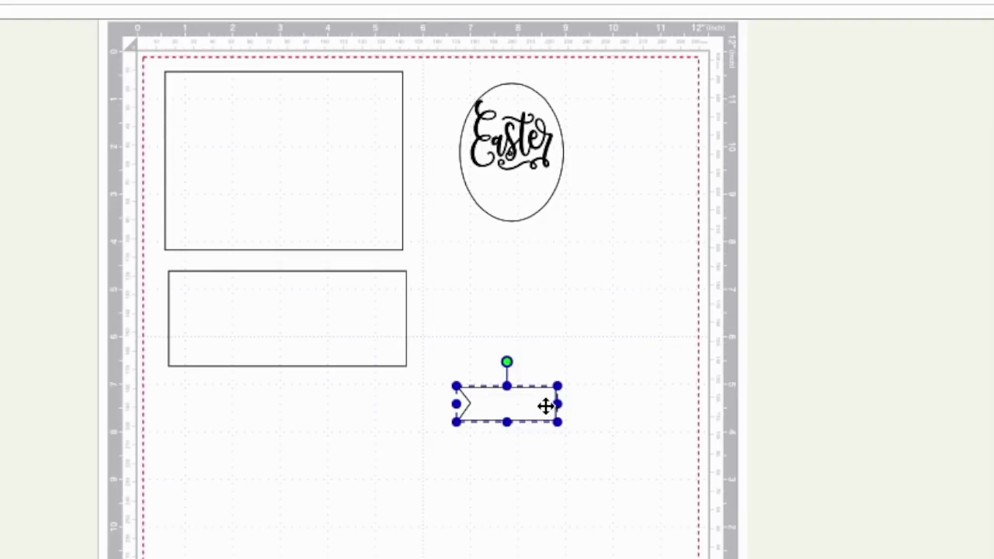
# Step: Line up the two rectangles, leaving the short one slightly below the large one
pyautogui.moveTo(355, 315); pyautogui.dragTo(353, 125)
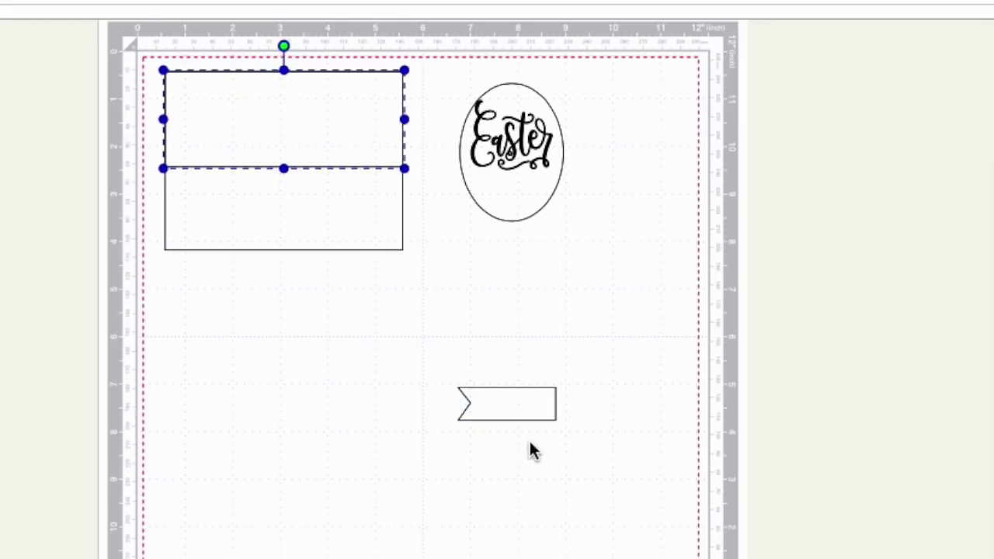
pyautogui.moveTo(539, 409); pyautogui.dragTo(397, 222)
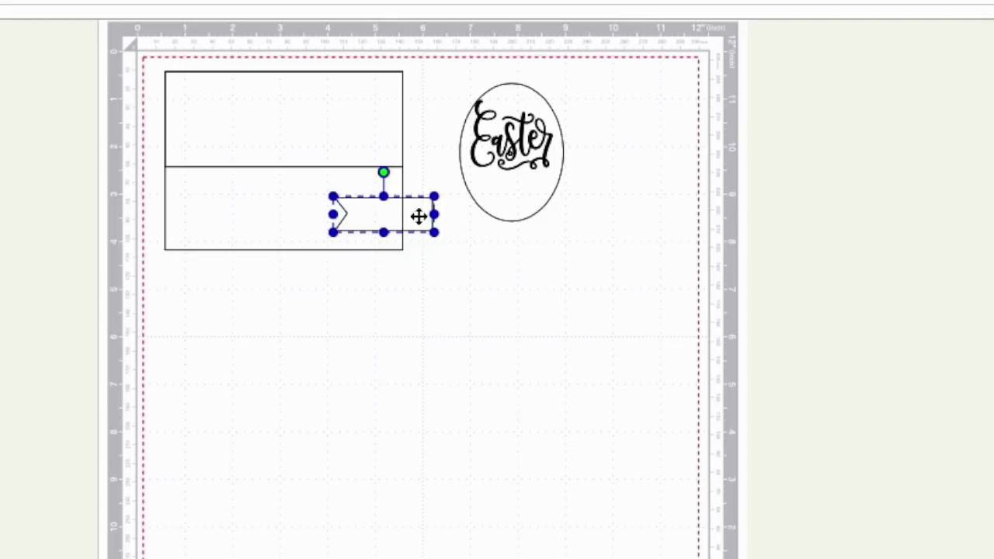
pyautogui.moveTo(415, 218); pyautogui.dragTo(507, 257)
pyautogui.moveTo(353, 229); pyautogui.dragTo(355, 348)
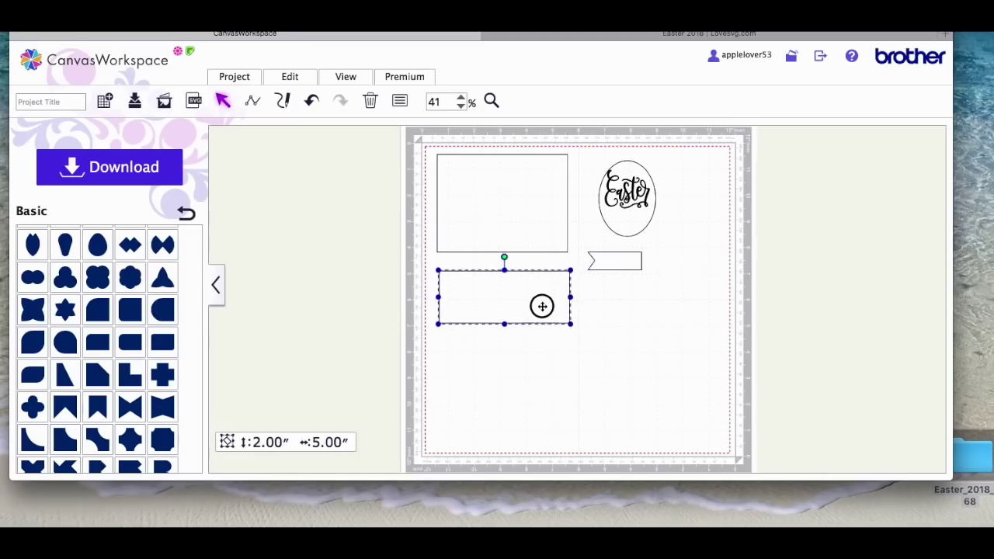
pyautogui.moveTo(532, 209); pyautogui.dragTo(535, 211)
pyautogui.moveTo(528, 290); pyautogui.dragTo(532, 288)
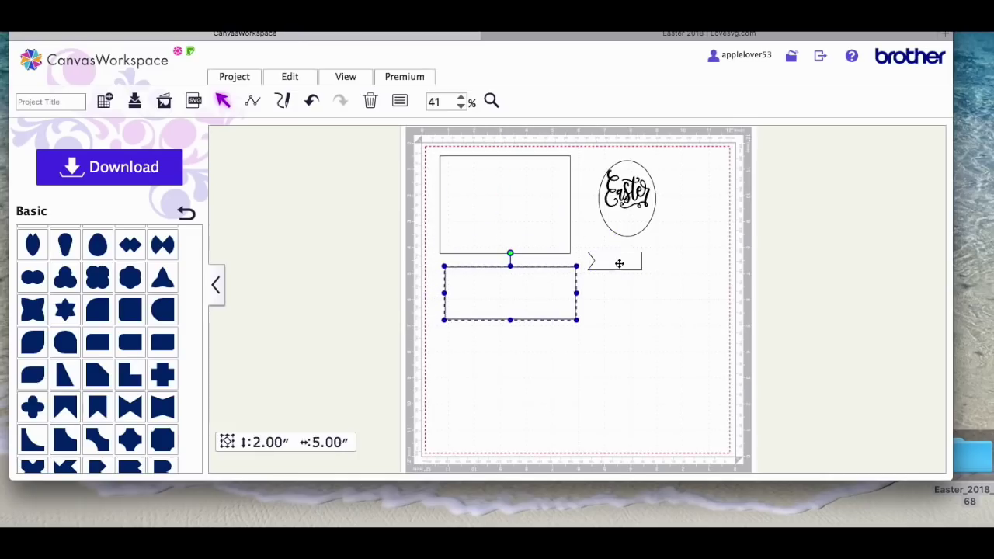
# Step: Tuck the banner snugly beneath the Easter oval and nudge the oval left
pyautogui.moveTo(619, 263); pyautogui.dragTo(620, 260)
pyautogui.moveTo(642, 223); pyautogui.dragTo(639, 223)
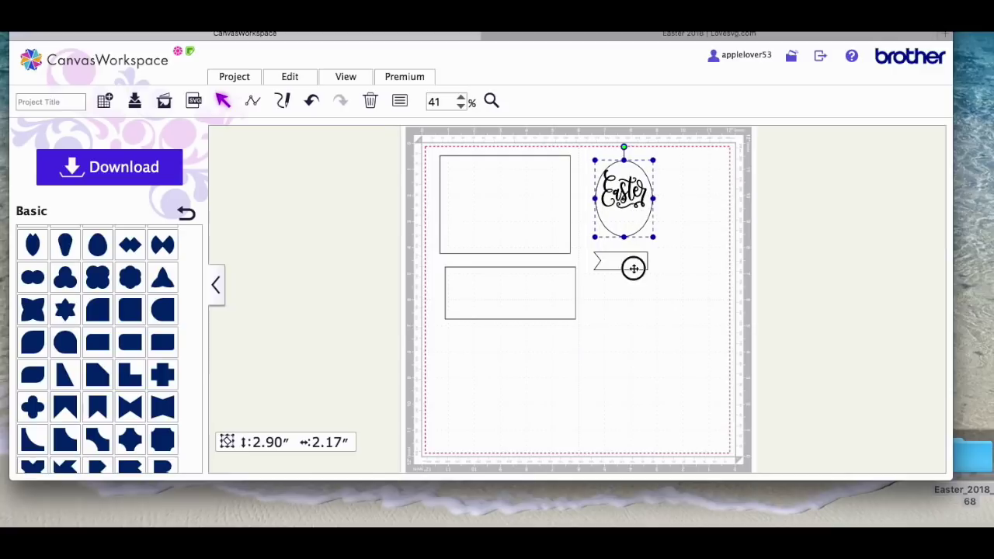
pyautogui.click(634, 268)
# Step: Set the banner to Cutting Line and check both rectangles' line types
pyautogui.click(400, 102)
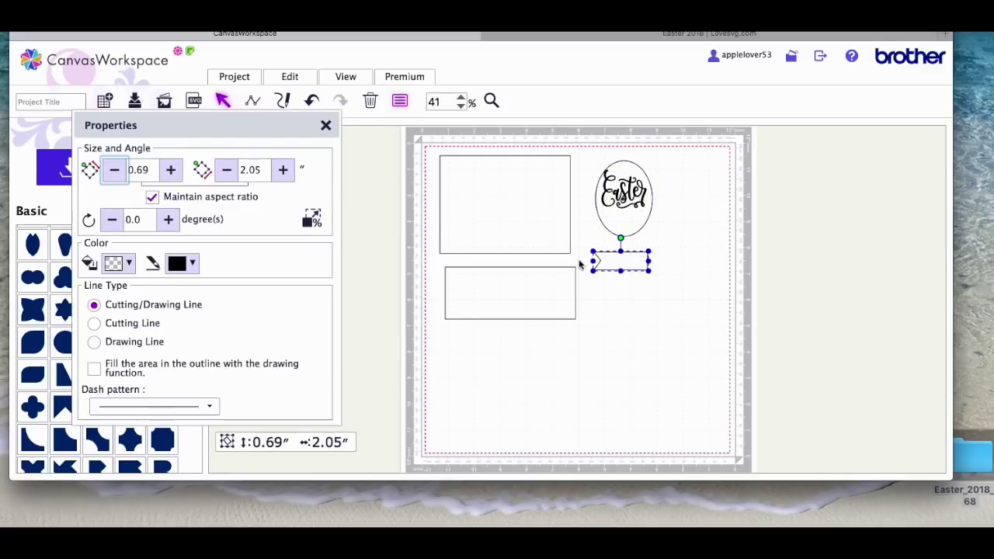
pyautogui.click(93, 324)
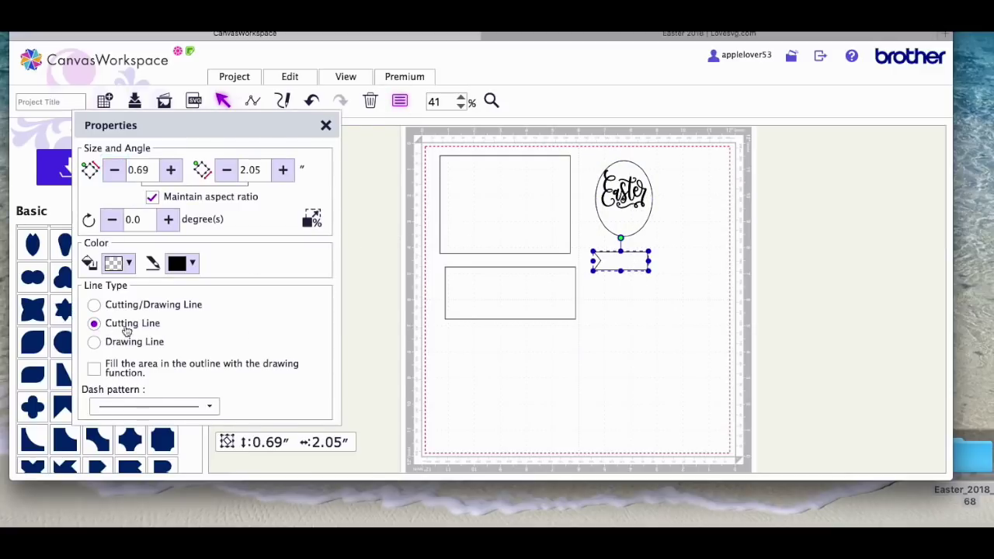
pyautogui.click(467, 304)
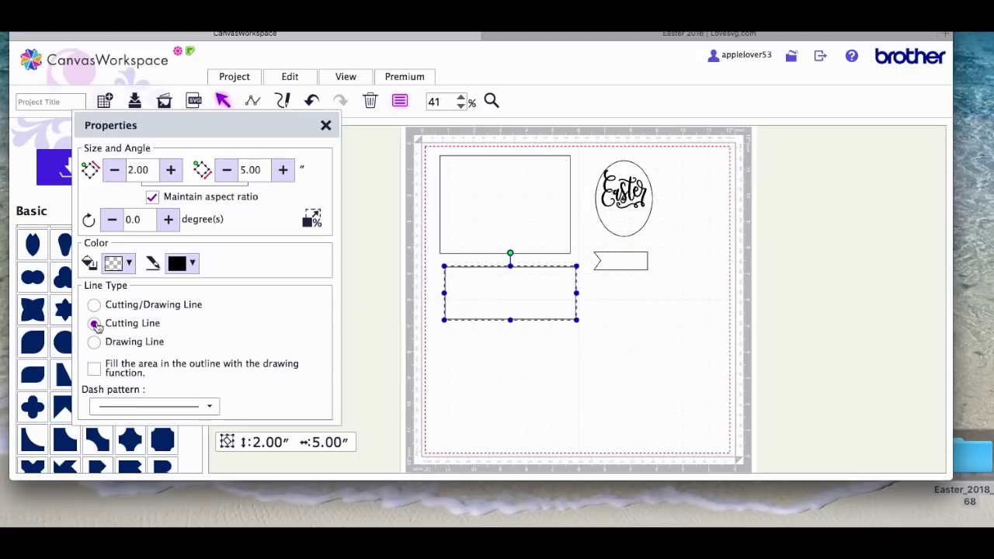
pyautogui.click(484, 224)
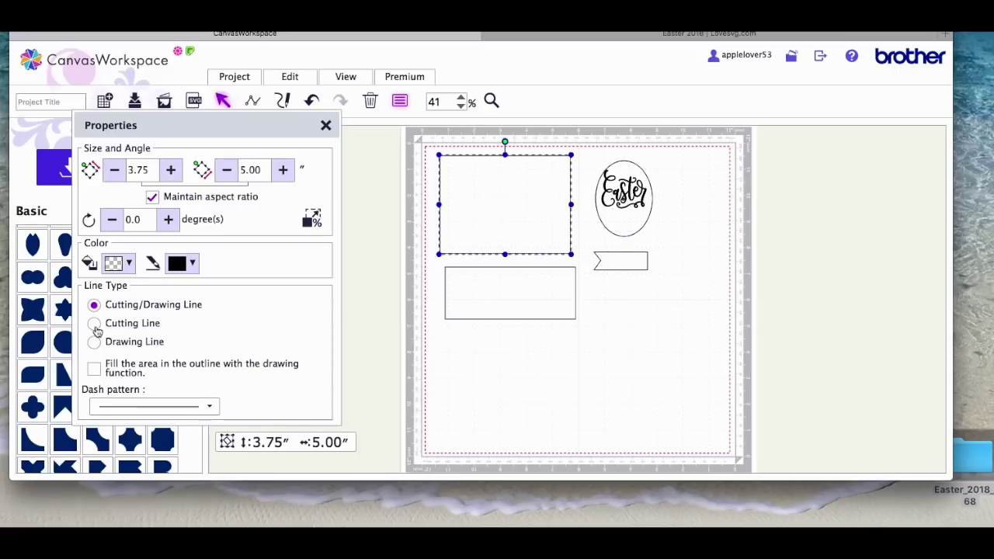
pyautogui.click(329, 128)
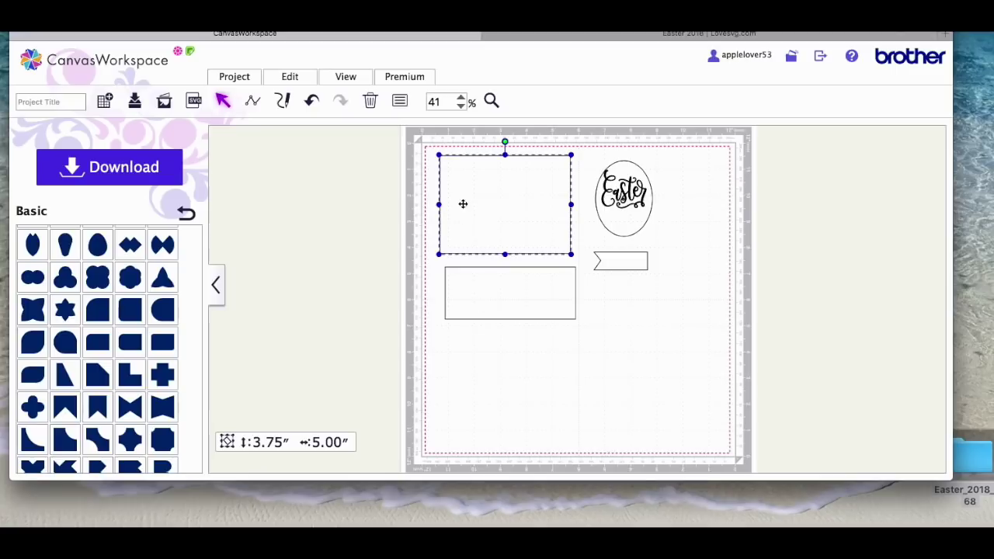
# Step: Move the banner below the short rectangle and shift the Easter oval slightly left
pyautogui.click(524, 296)
pyautogui.moveTo(614, 261); pyautogui.dragTo(469, 337)
pyautogui.moveTo(651, 211); pyautogui.dragTo(631, 219)
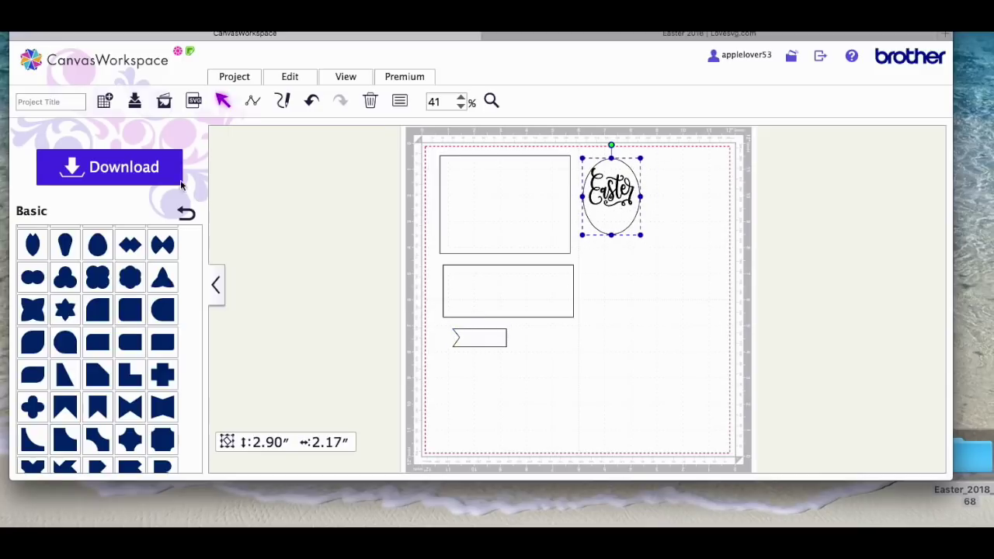
pyautogui.click(67, 104)
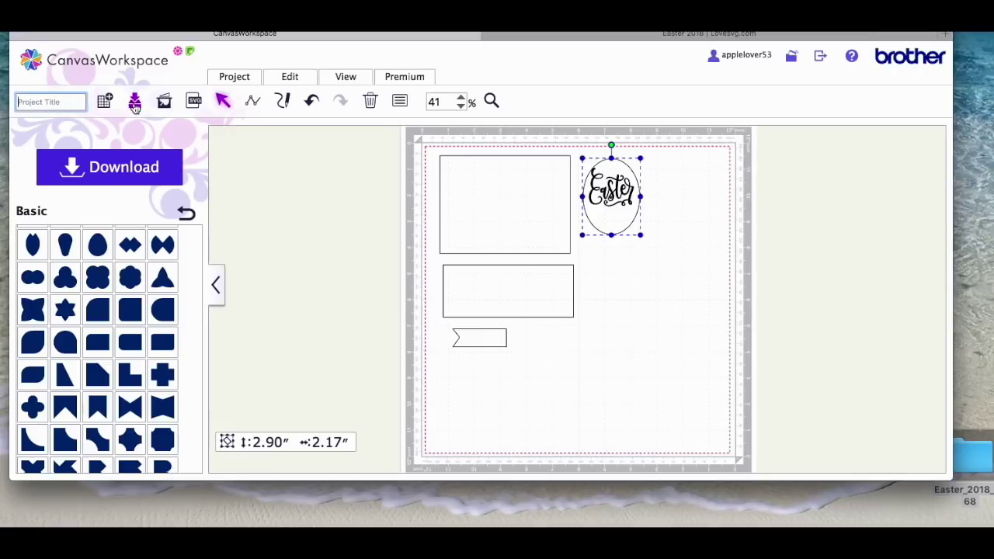